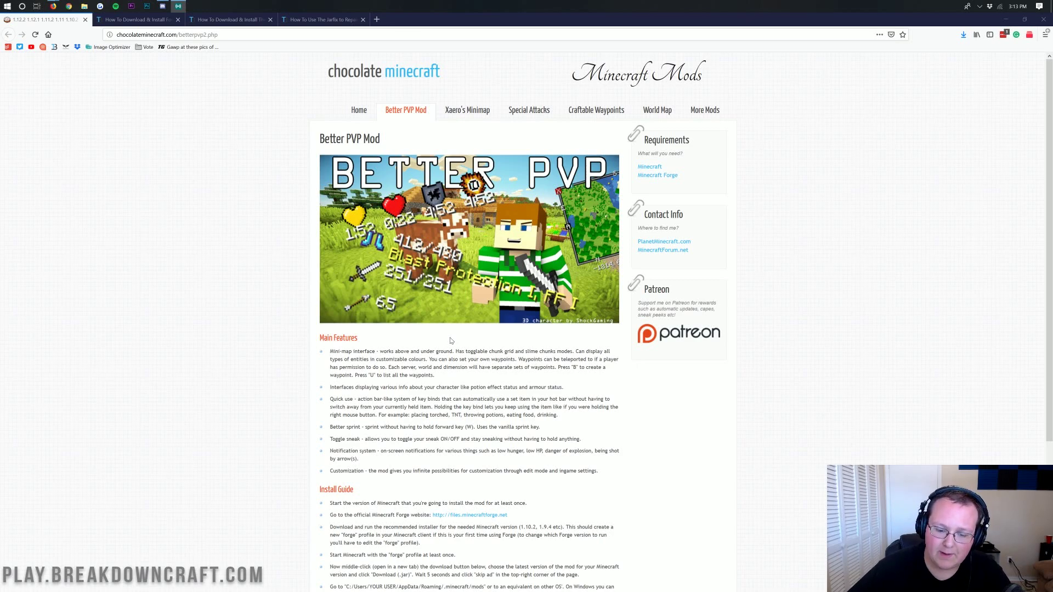
- Review the Better PVP Mod page's main features, install guide and download options
scroll(450, 341, down, 3)
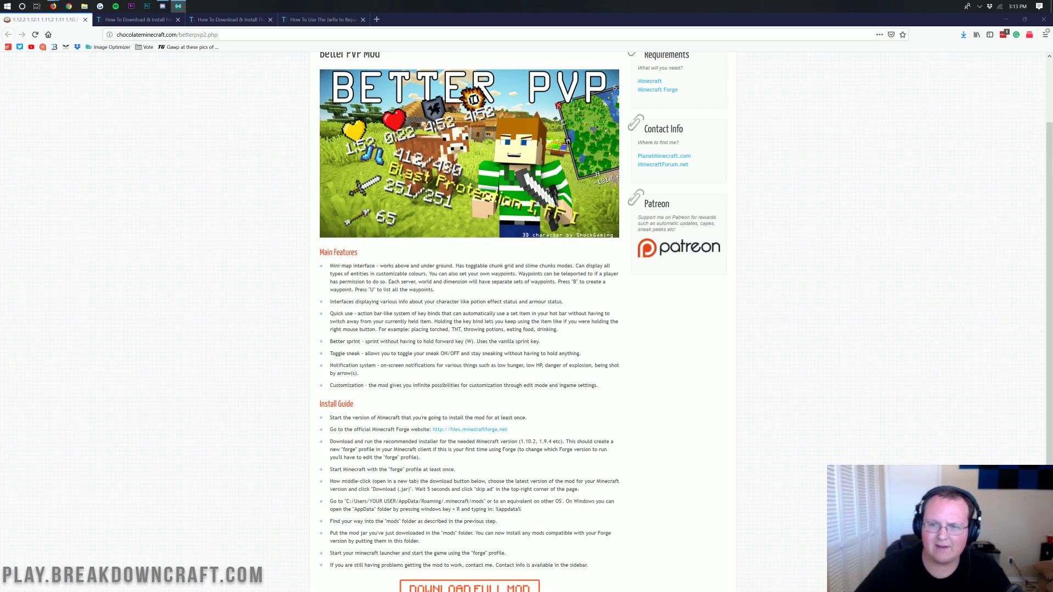
scroll(434, 505, down, 2)
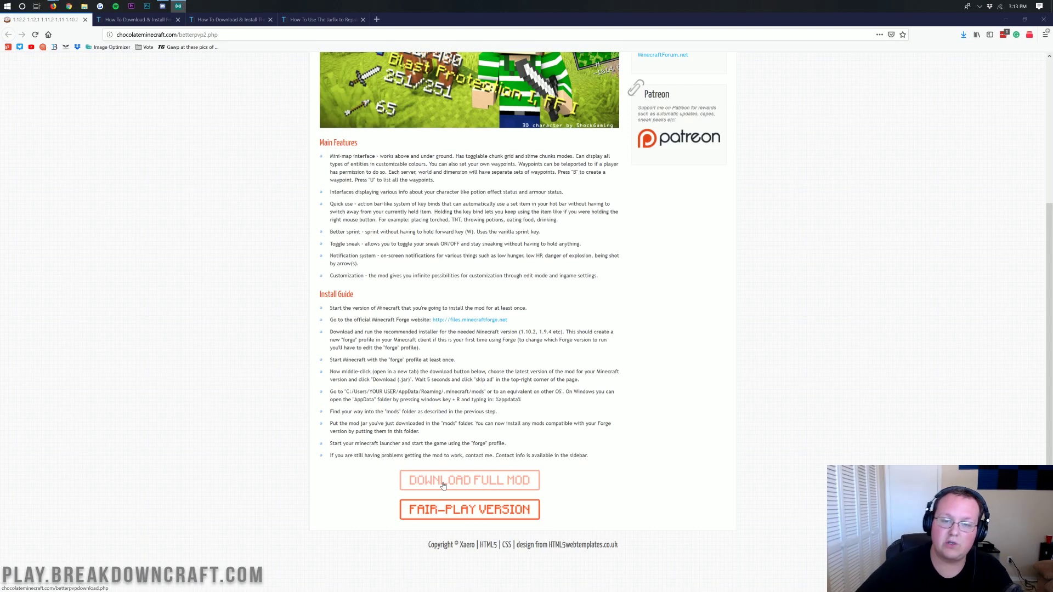
scroll(443, 485, up, 4)
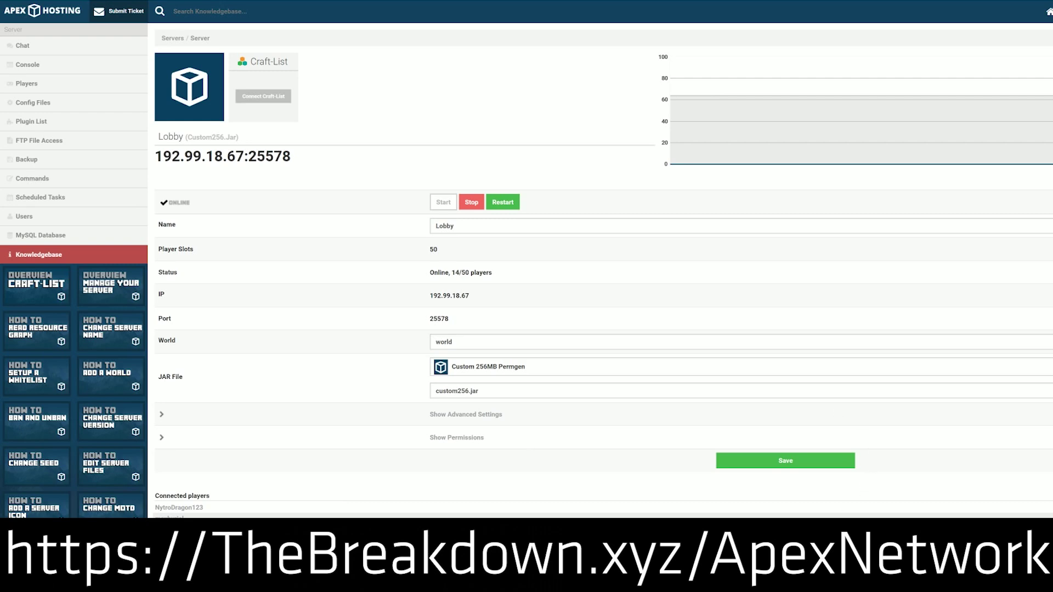
- Browse the modpacks and server types available for the Lobby server's JAR file
click(452, 372)
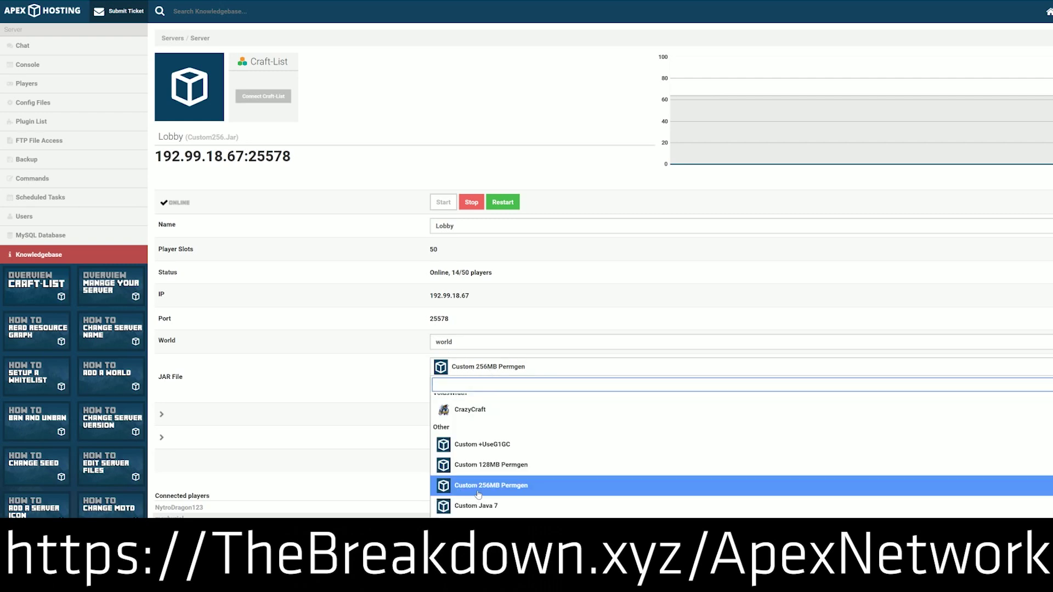
scroll(478, 494, up, 10)
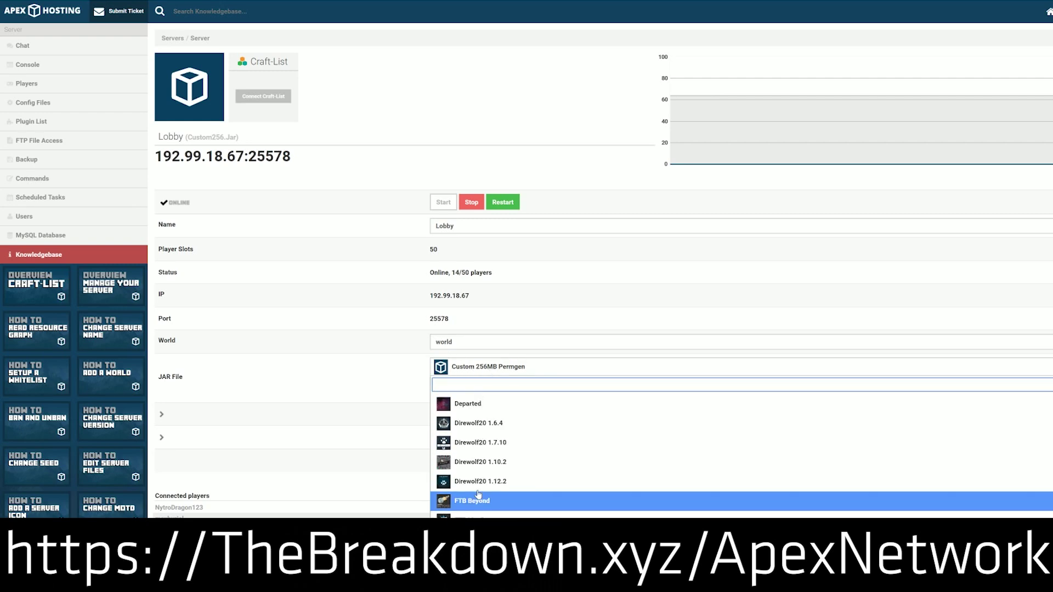
scroll(478, 493, up, 10)
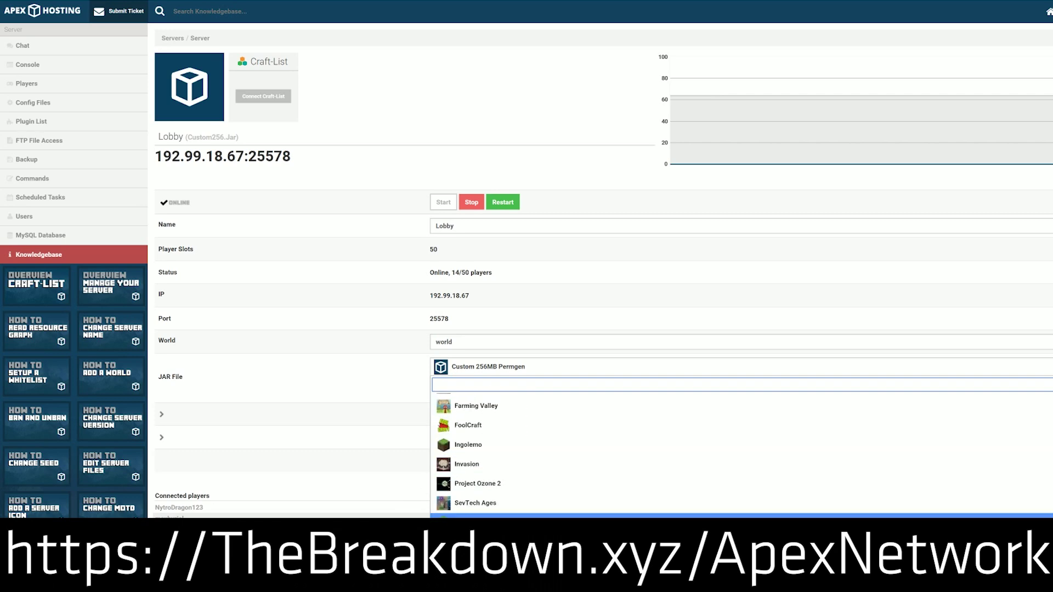
scroll(436, 472, down, 3)
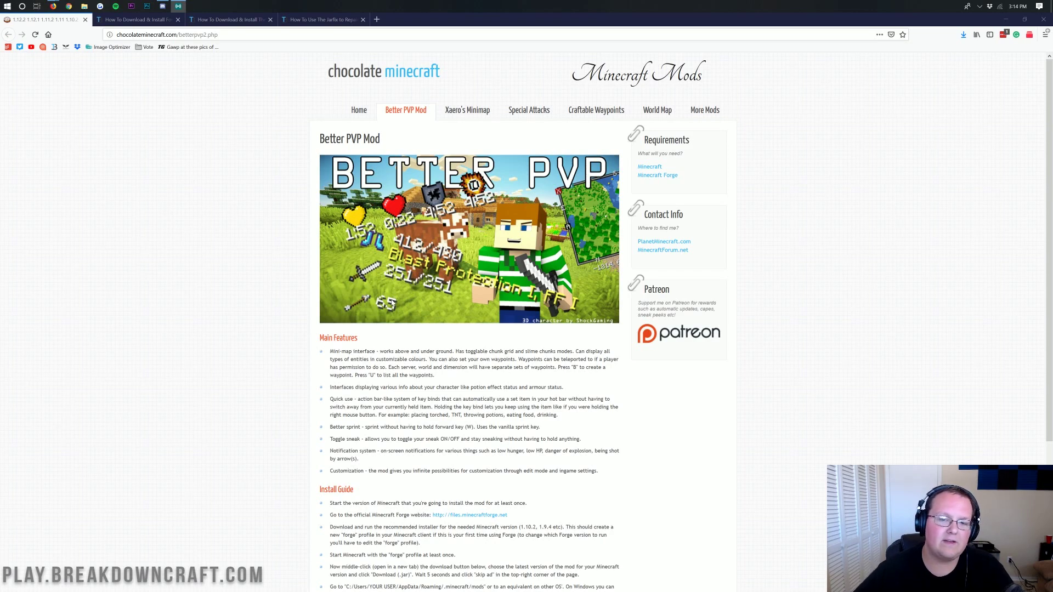
- Download the full Better PVP mod version 1.16.2 for Minecraft 1.13.2 from the mirror and save the jar file
scroll(393, 297, down, 5)
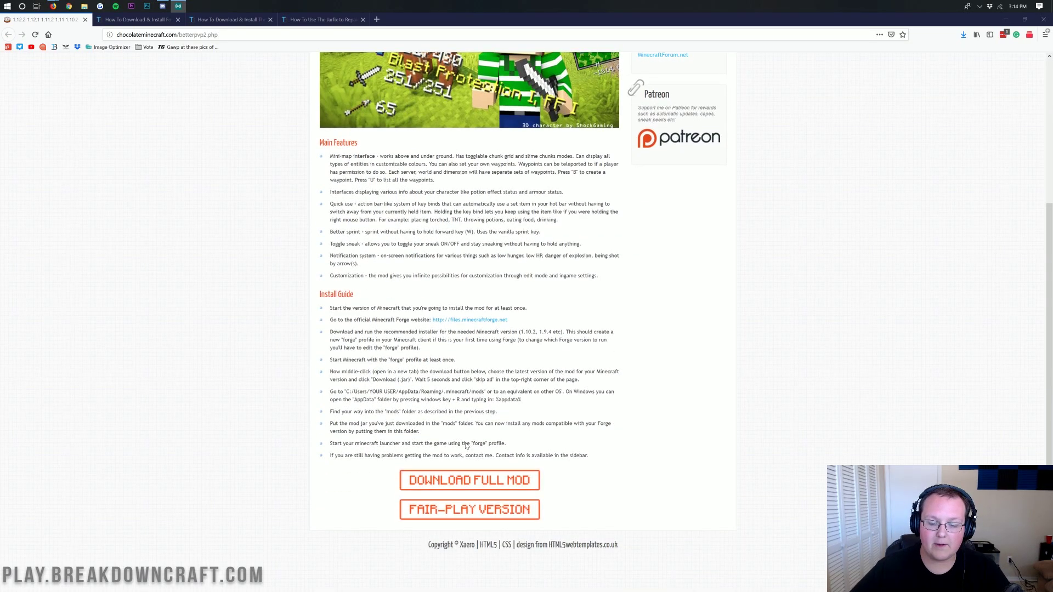
click(441, 480)
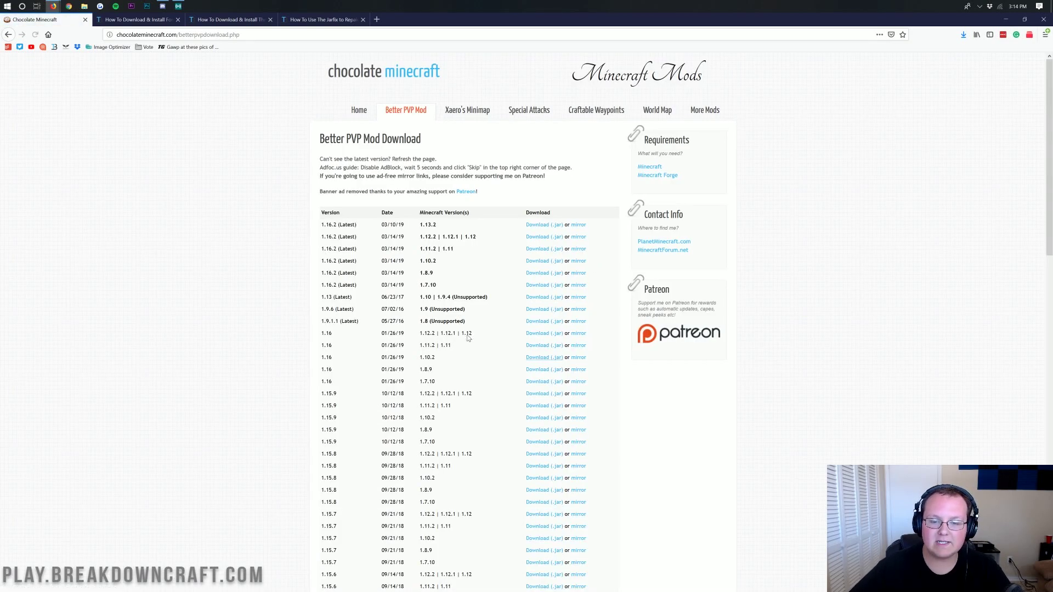
drag(419, 225, 438, 230)
click(438, 229)
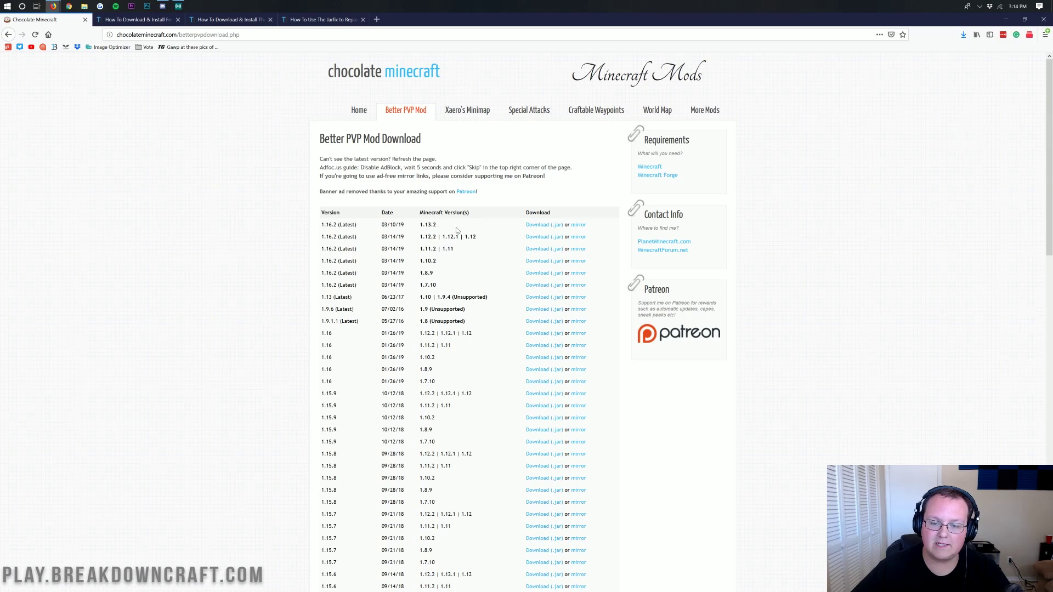
click(579, 226)
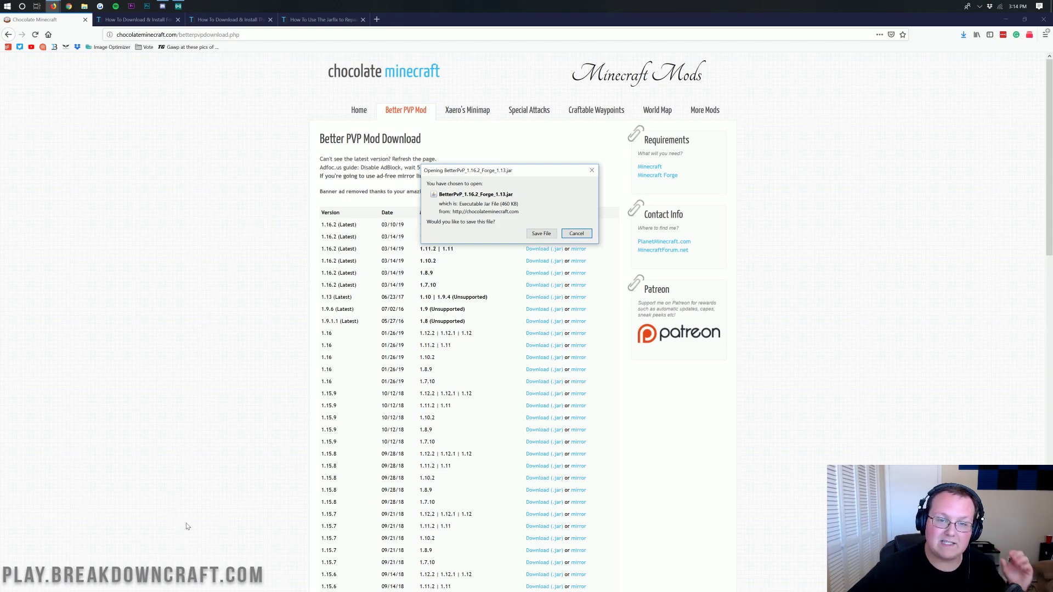
click(541, 233)
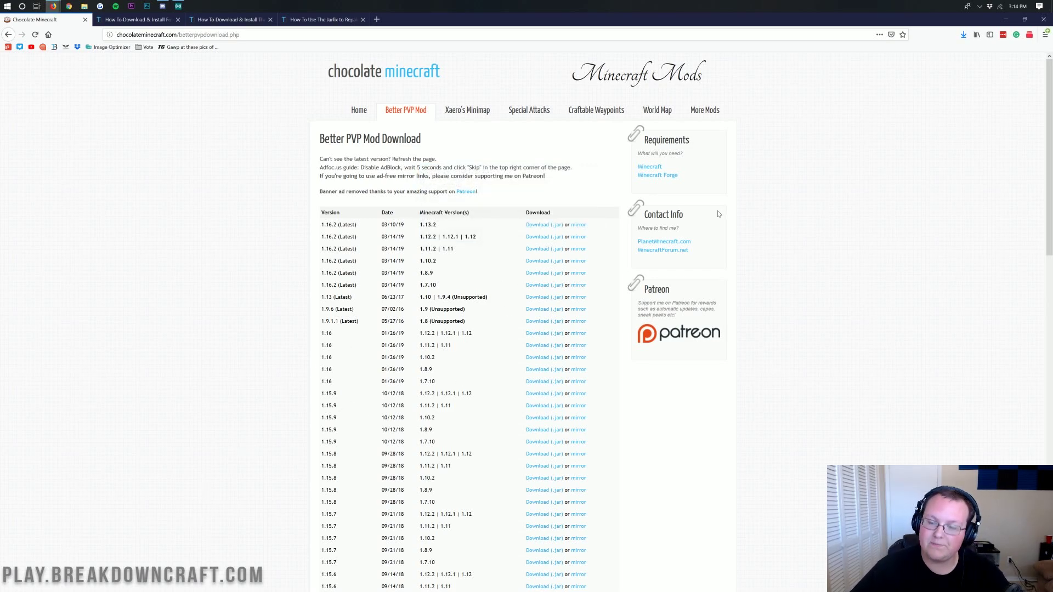
- Open the Forge download page for Minecraft 1.13.2 from the guide on downloading and installing Forge
click(161, 20)
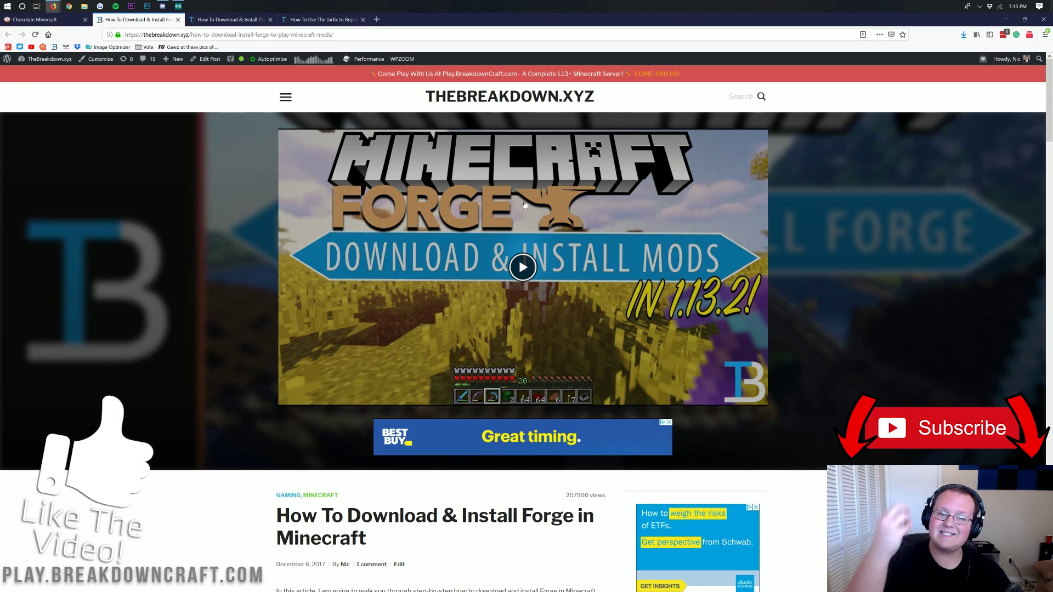
scroll(534, 226, down, 3)
scroll(534, 226, down, 2)
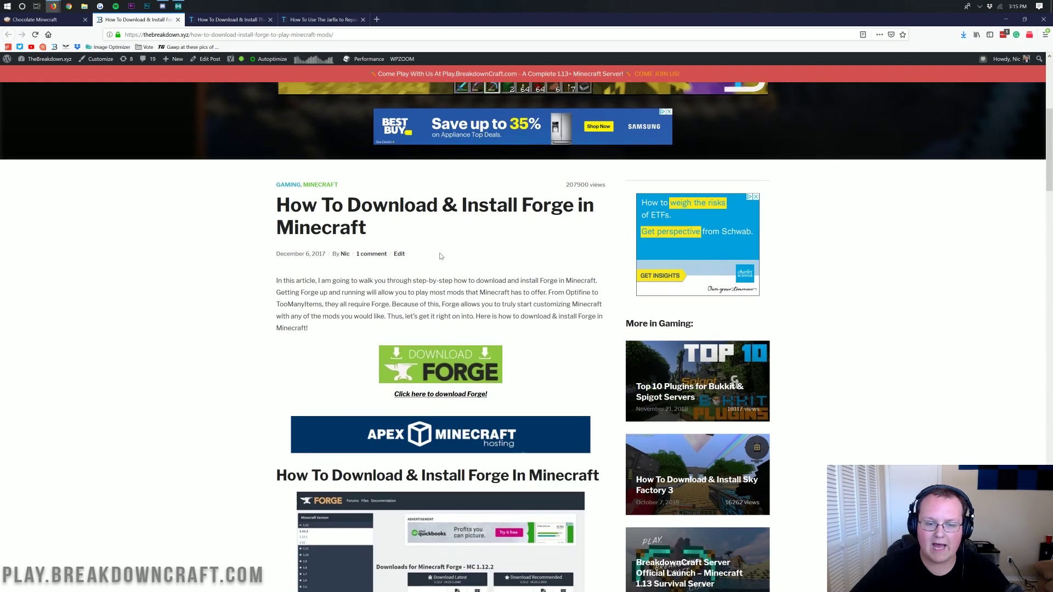
scroll(443, 235, down, 1)
scroll(443, 219, down, 2)
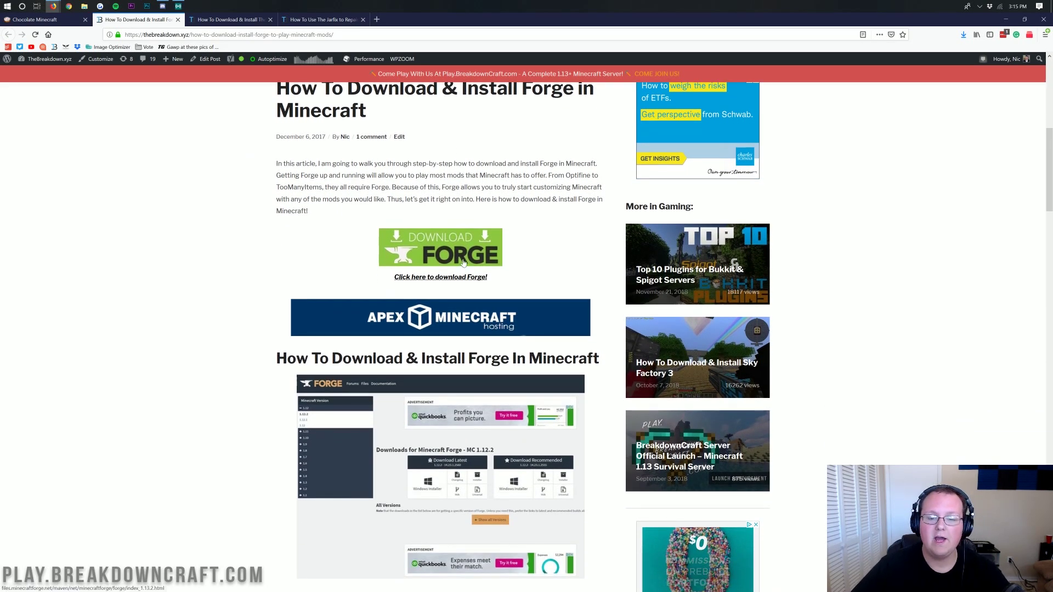
click(432, 264)
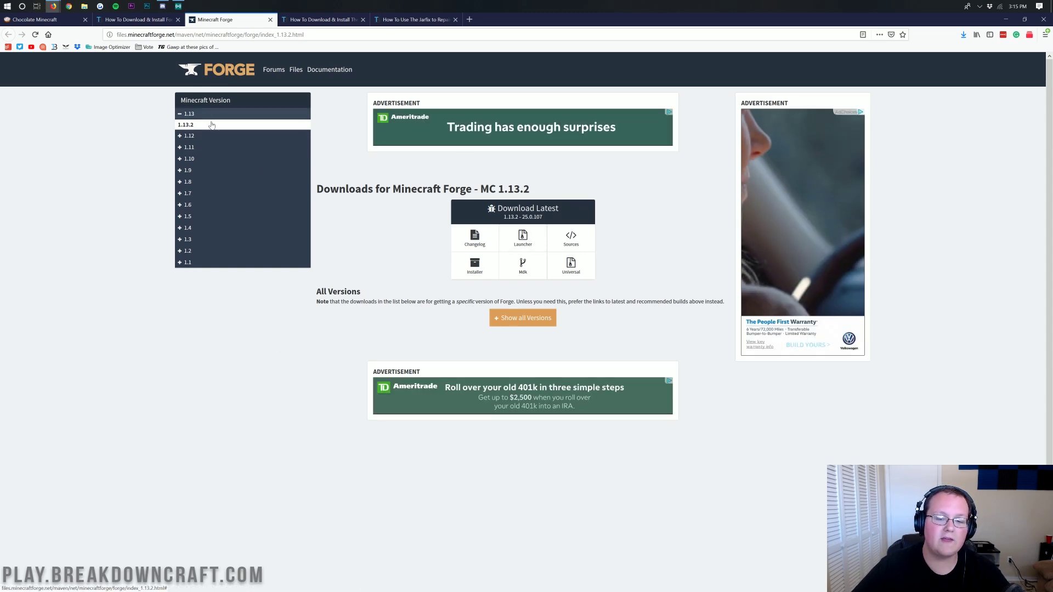
- Download the latest Forge installer for Minecraft 1.13.2, skipping the advertisement page, and save the jar file
drag(531, 189, 482, 189)
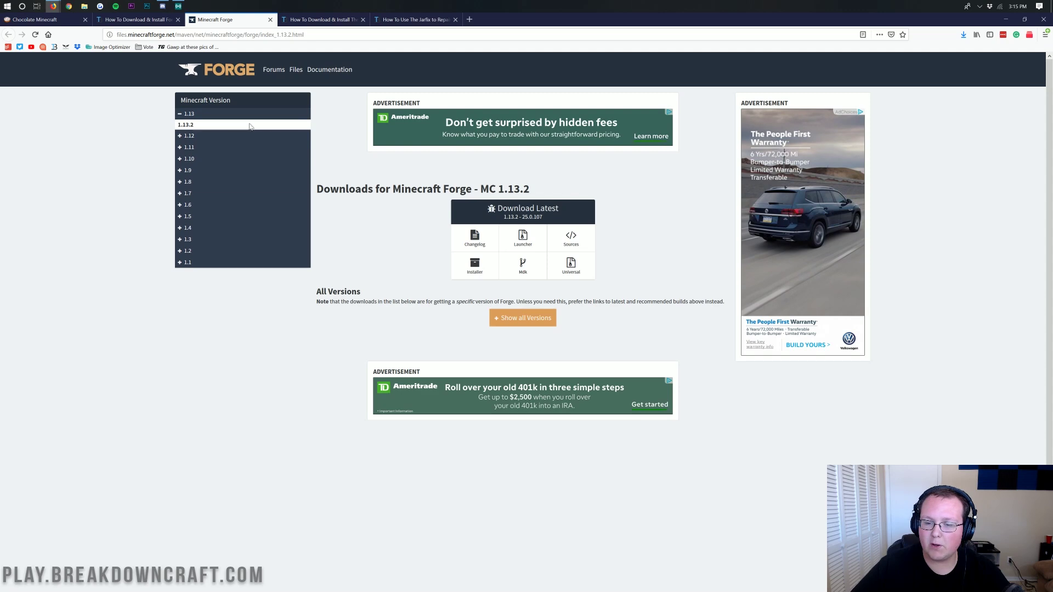
drag(544, 188, 481, 189)
click(481, 188)
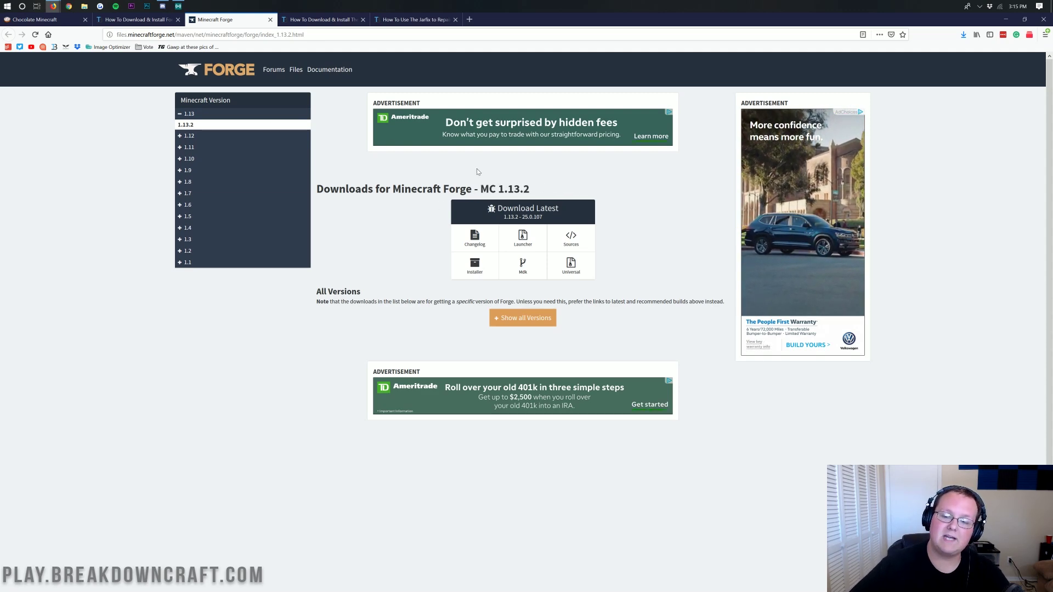
click(476, 273)
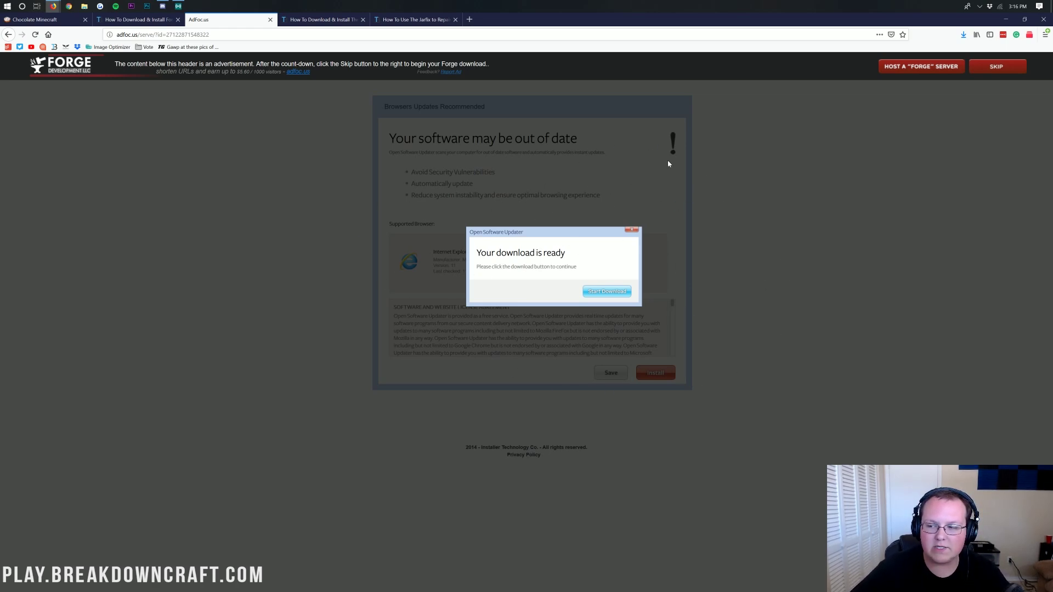
click(1002, 70)
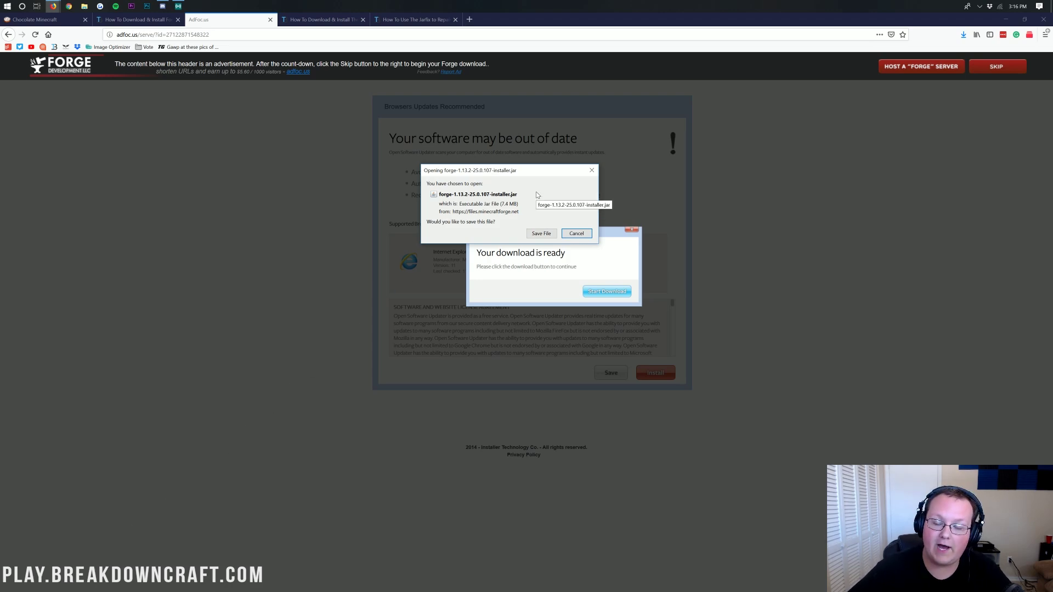
click(540, 234)
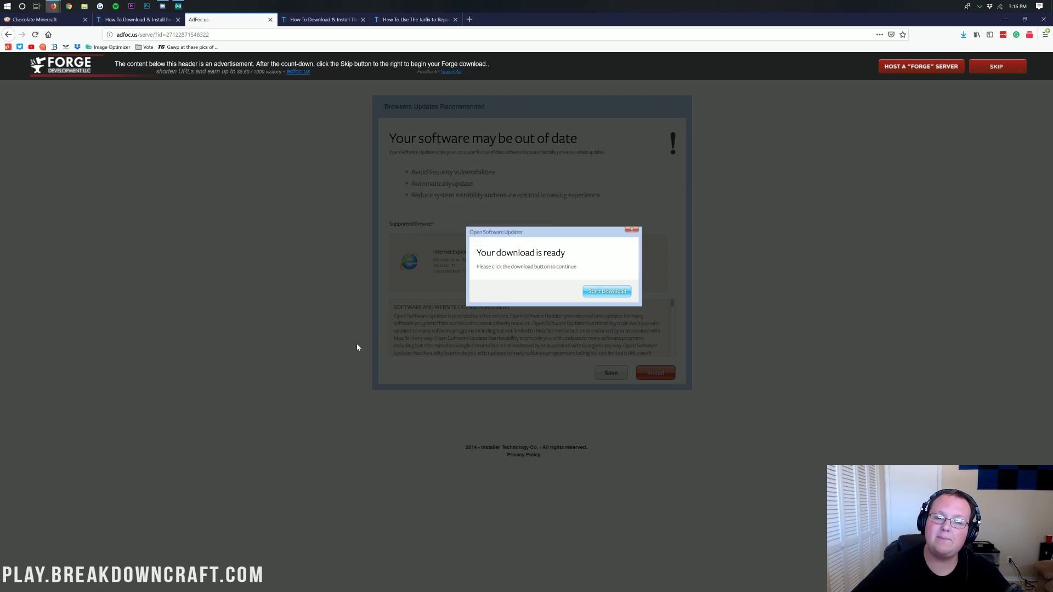
- Minimize the browser and place the downloaded Better PVP and Forge jar files side by side near the middle of the desktop
click(1006, 19)
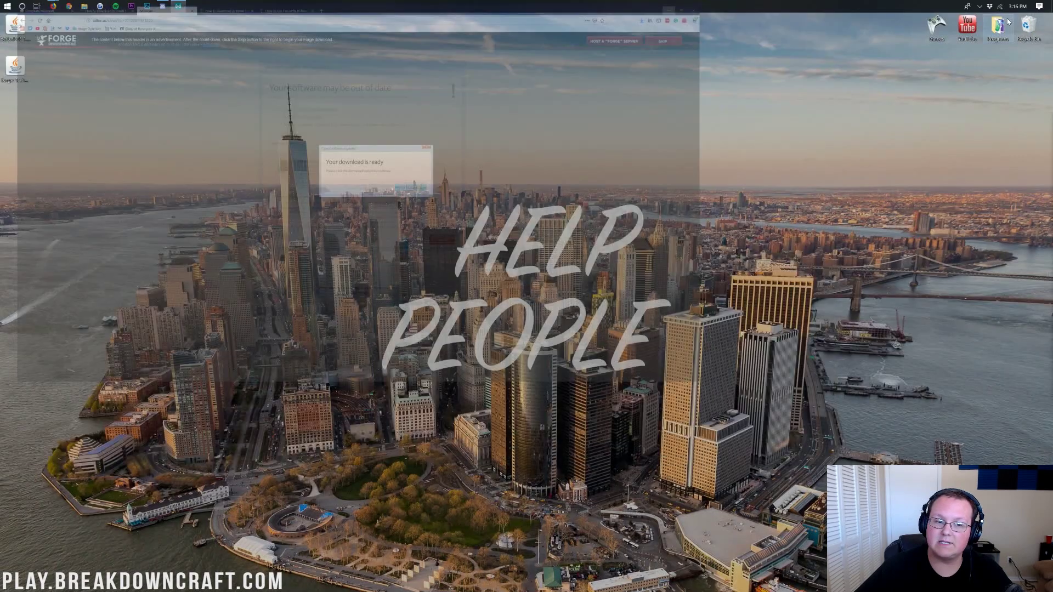
drag(36, 74, 14, 26)
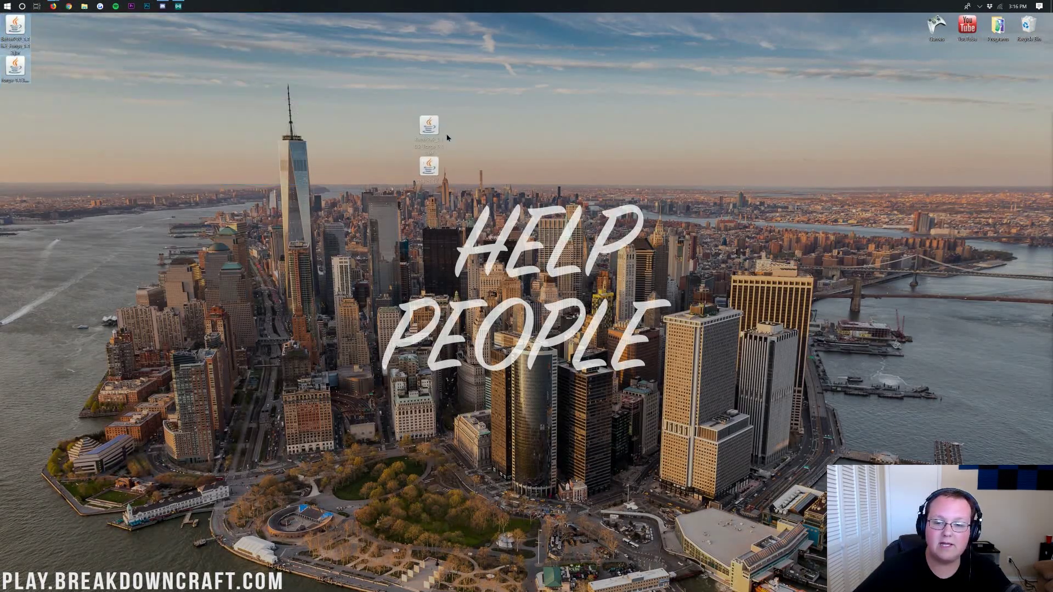
drag(451, 137, 541, 156)
drag(452, 198, 424, 156)
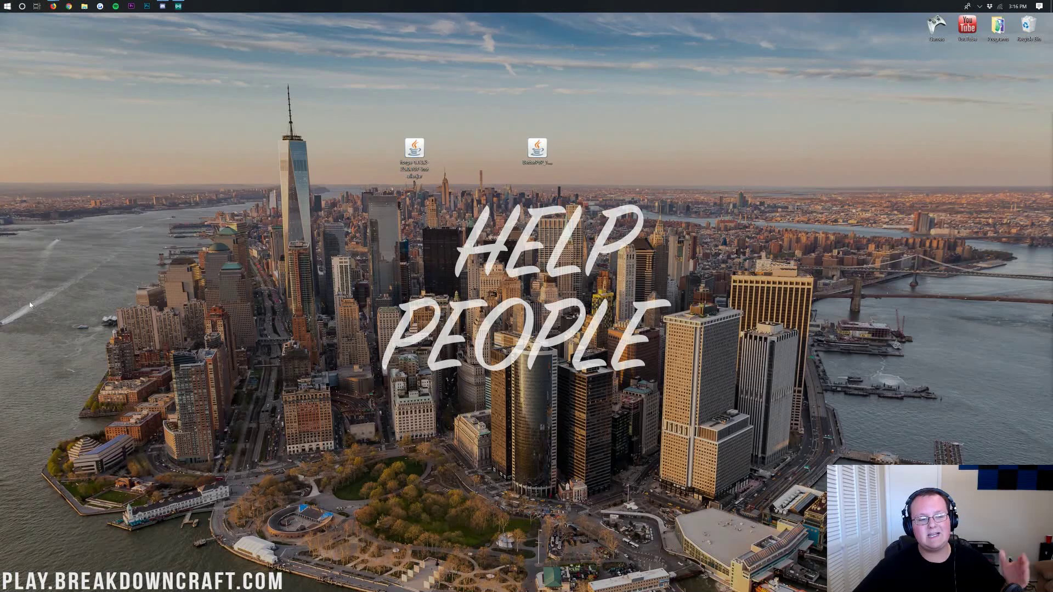
- Search Windows for "downloads" and open the Downloads folder
click(4, 5)
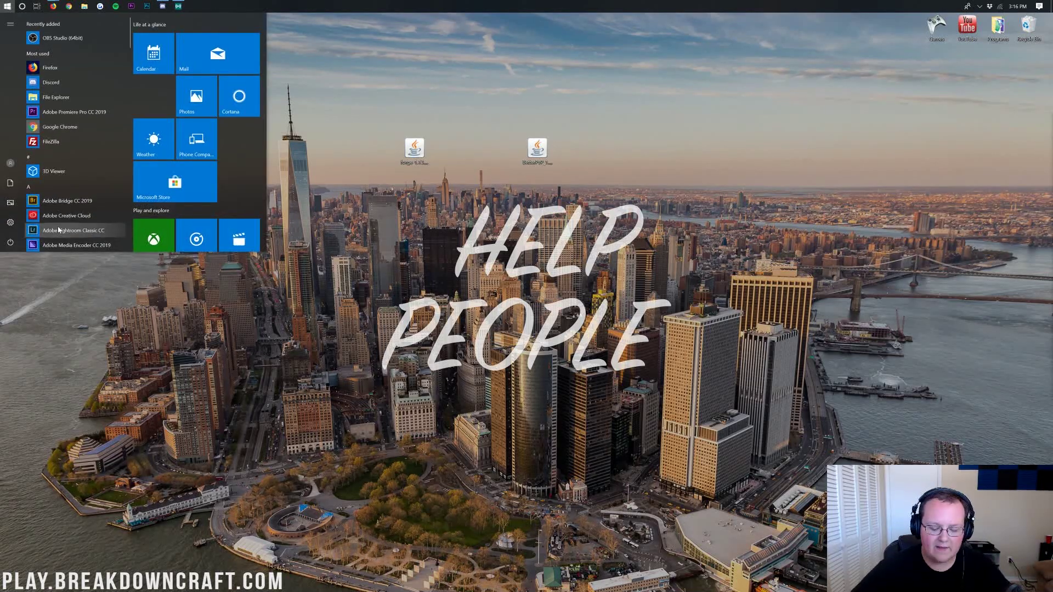
text(downloads)
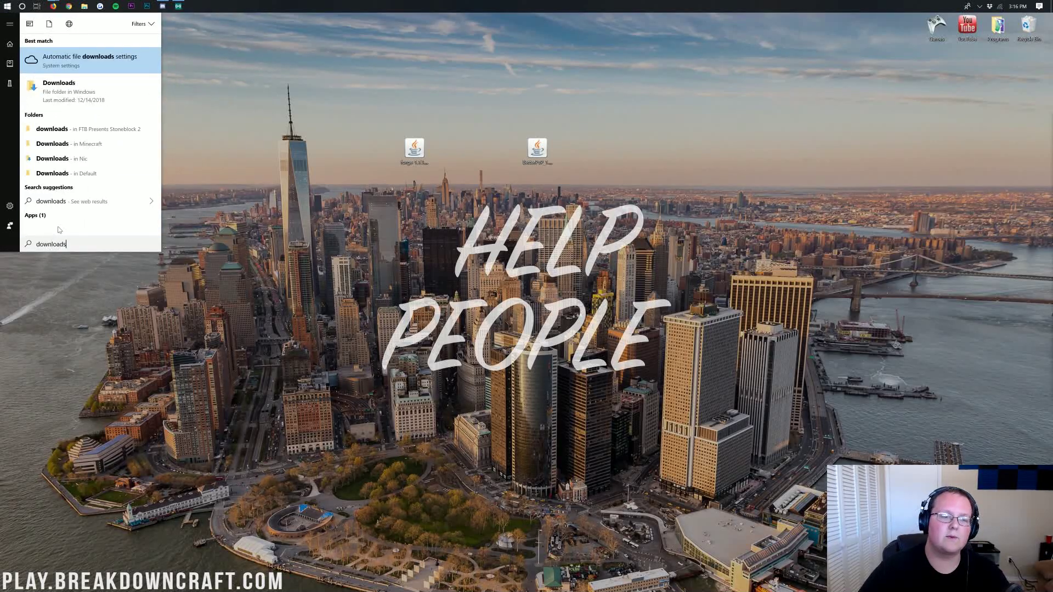
click(65, 90)
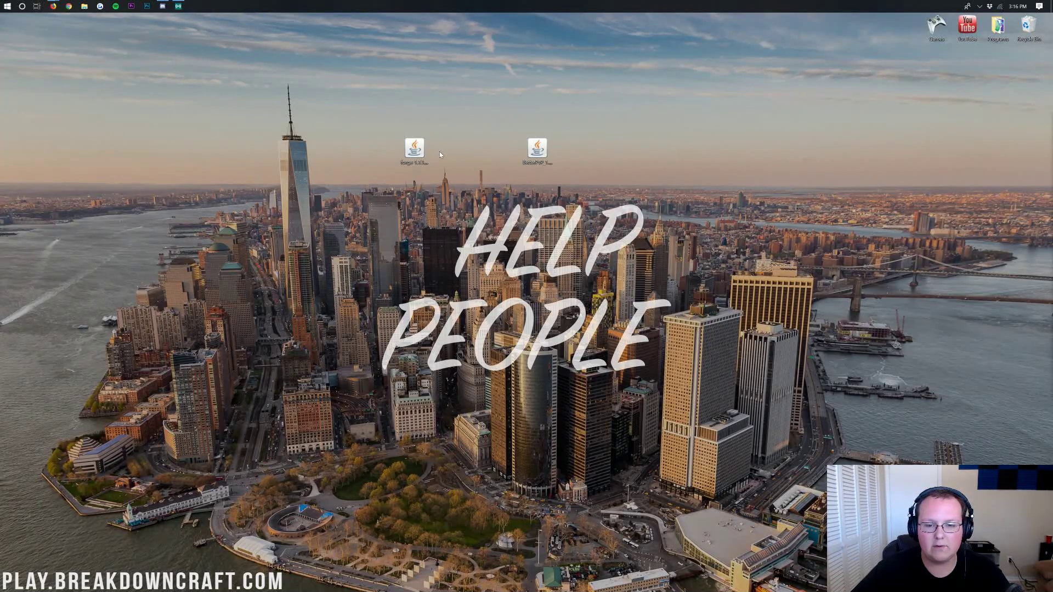
- Select both jar files, move them slightly higher on the desktop, and close the Downloads folder
drag(557, 103, 555, 198)
click(414, 153)
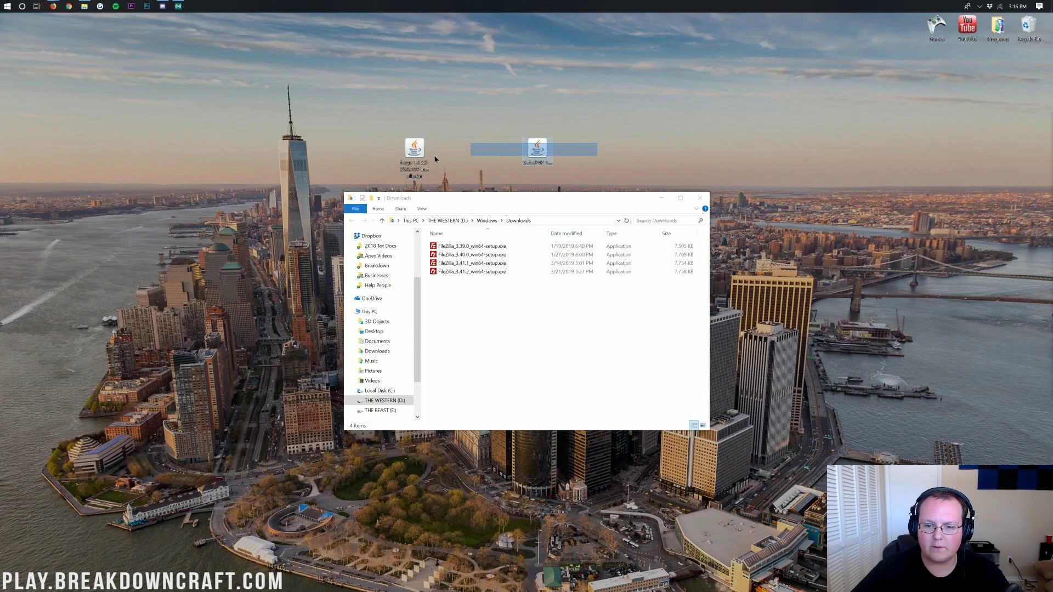
drag(415, 156, 466, 308)
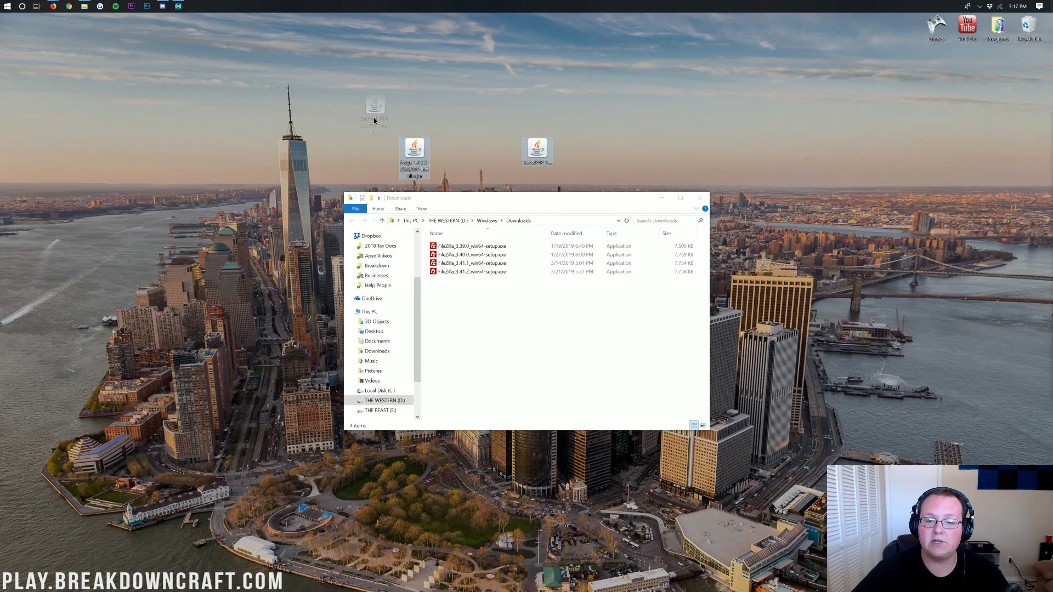
click(700, 198)
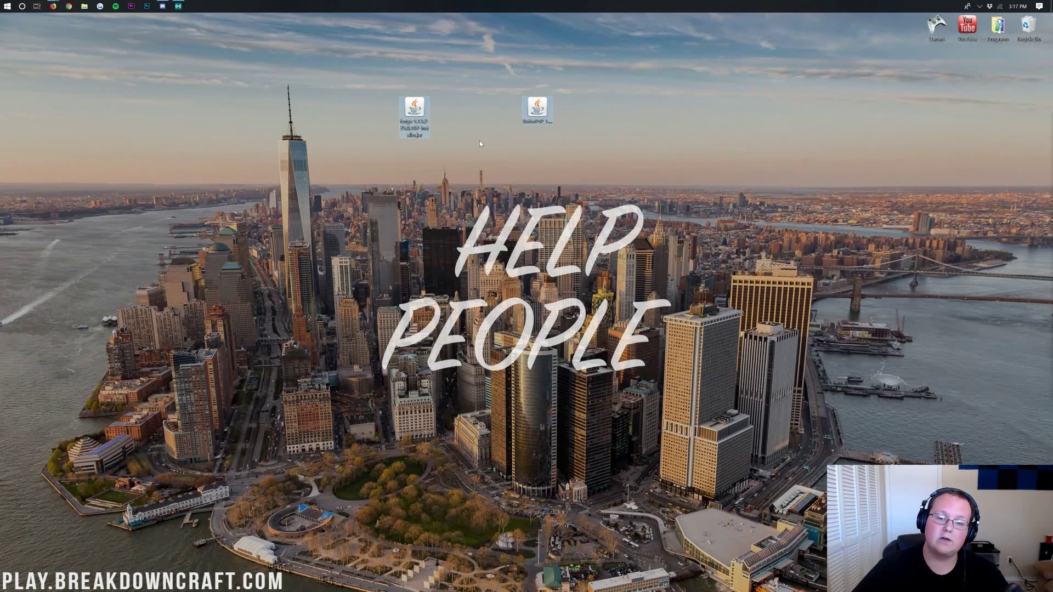
- Open the Forge installer jar with Java(TM) Platform SE binary
right_click(418, 113)
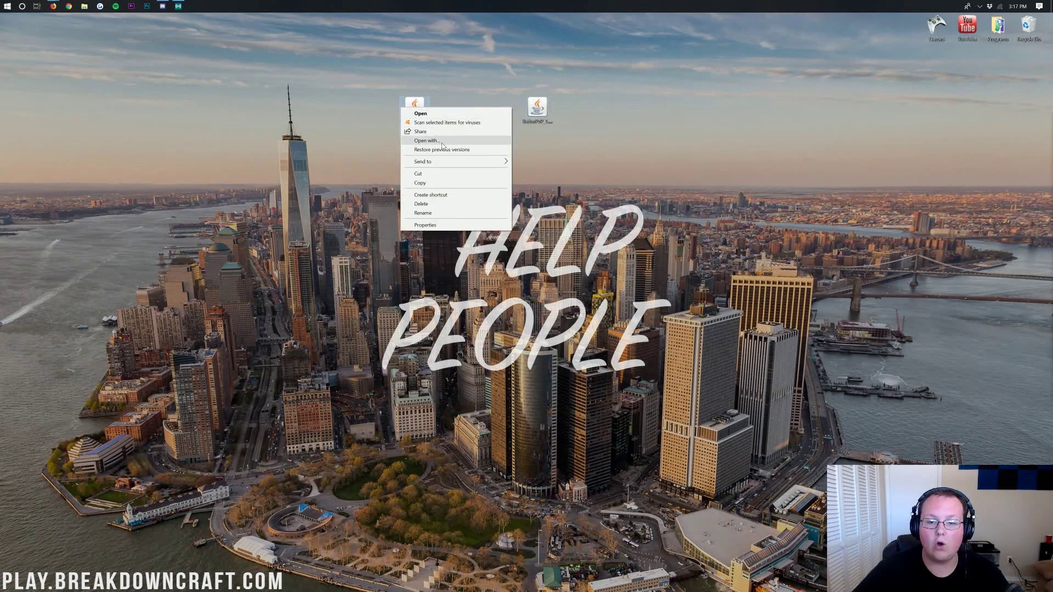
click(423, 141)
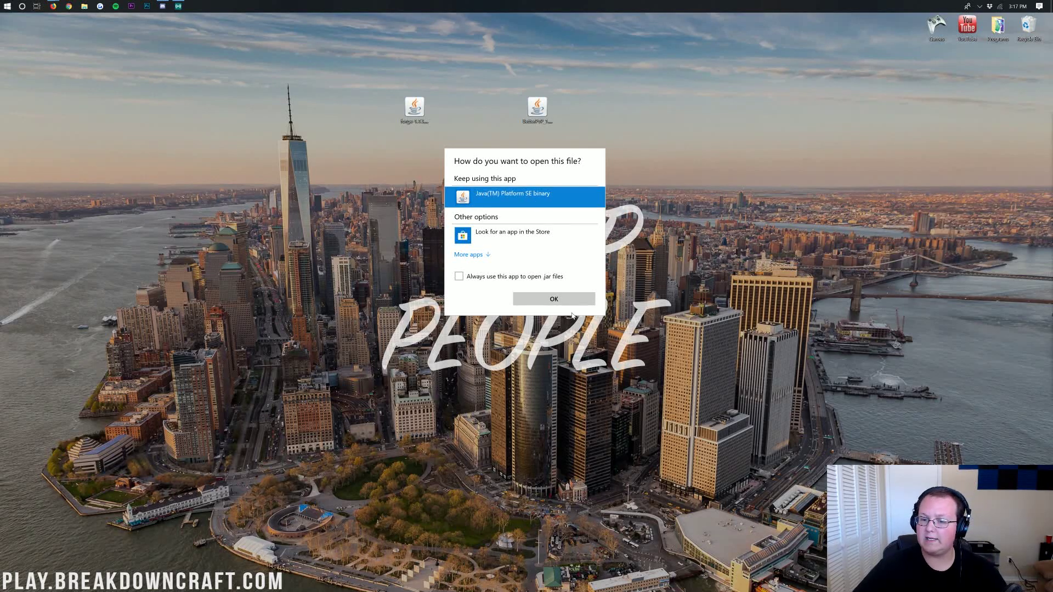
click(570, 301)
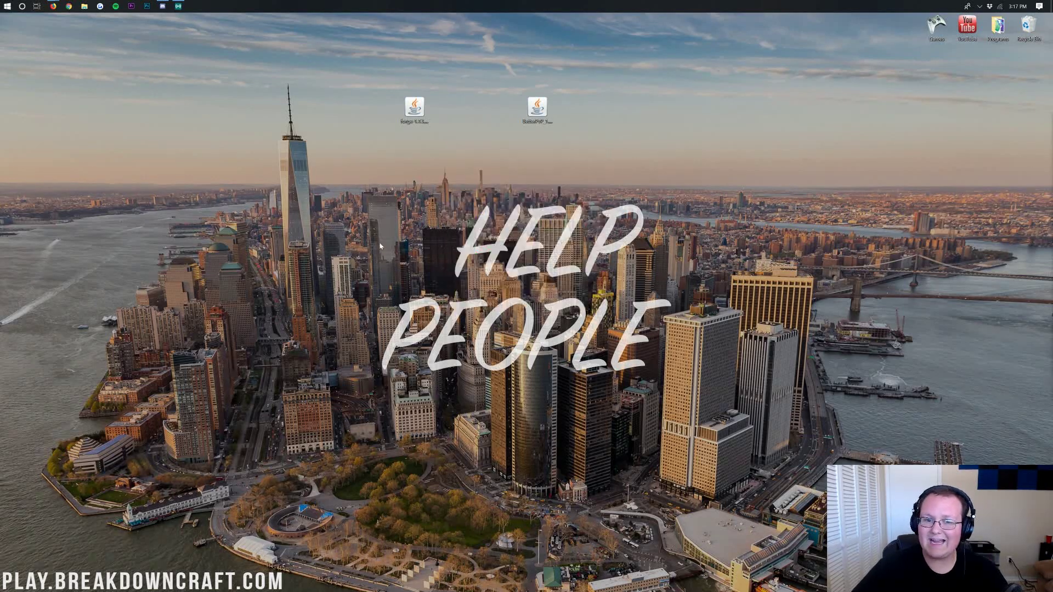
- Switch to Firefox and open the guide on downloading and installing the Java SE Development Kit
click(53, 6)
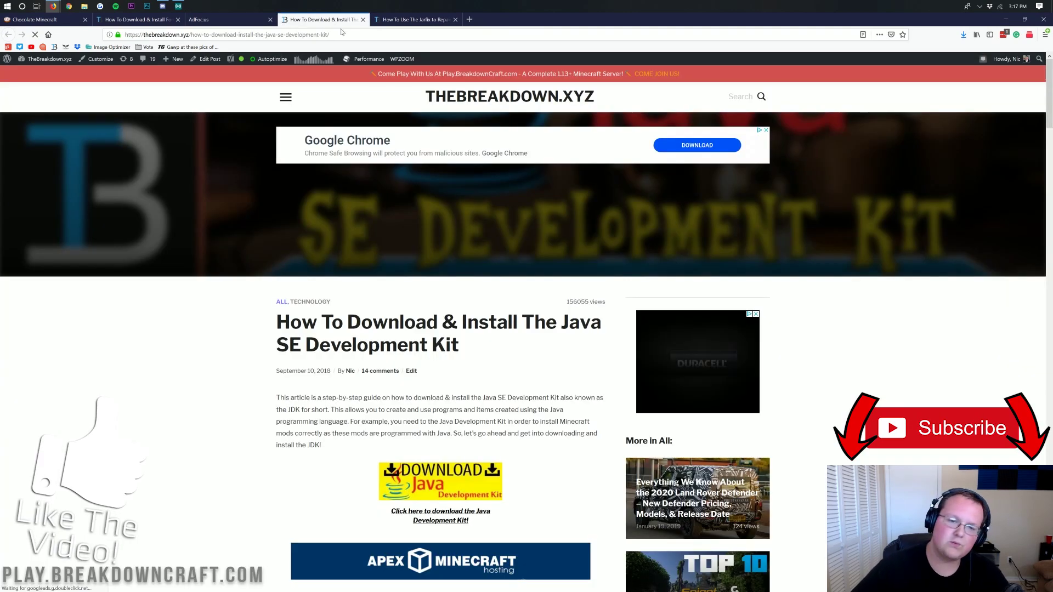
click(336, 20)
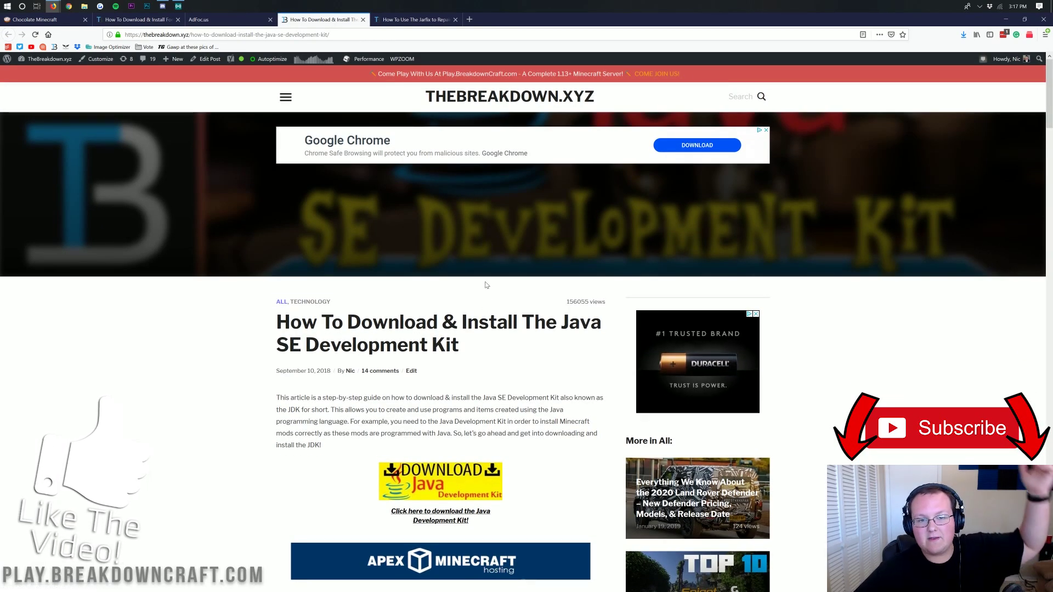
- Look over the Java SE Development Kit guide and the guide on using Jarfix to repair .jar files
scroll(485, 284, down, 7)
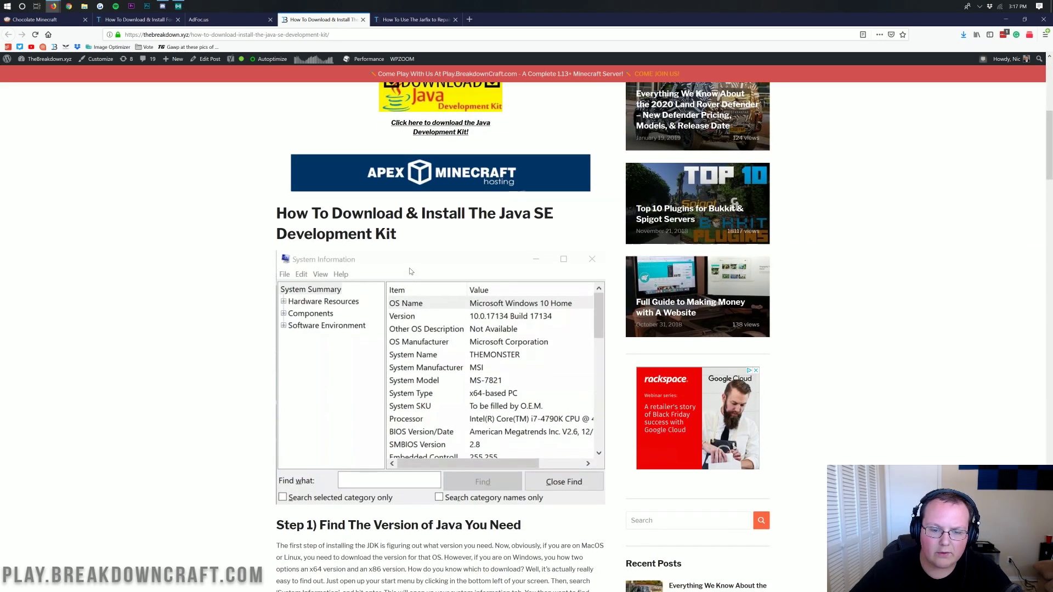
scroll(411, 268, down, 5)
scroll(411, 268, up, 10)
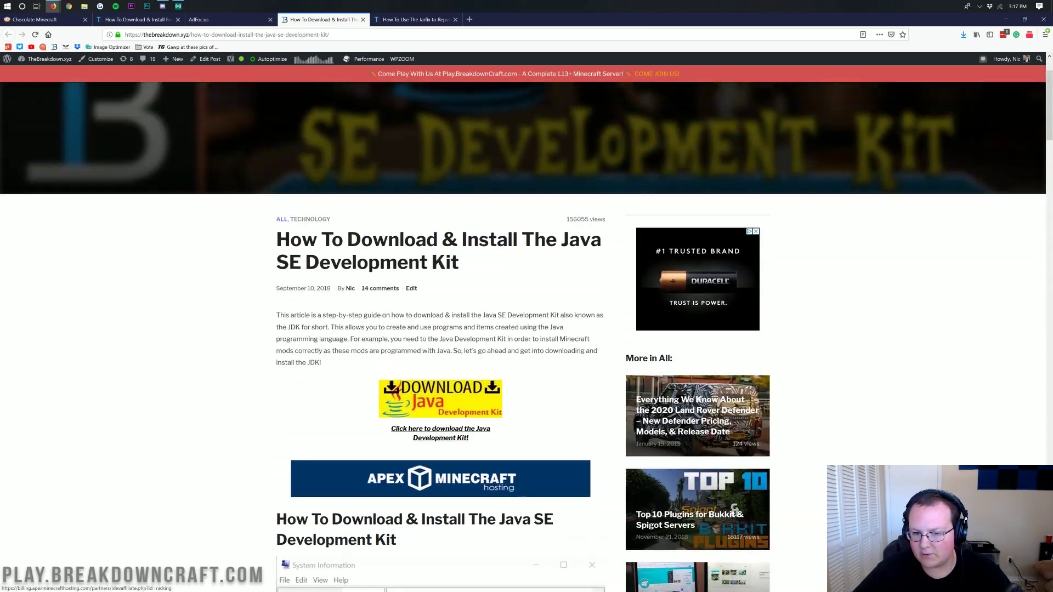
scroll(404, 266, up, 2)
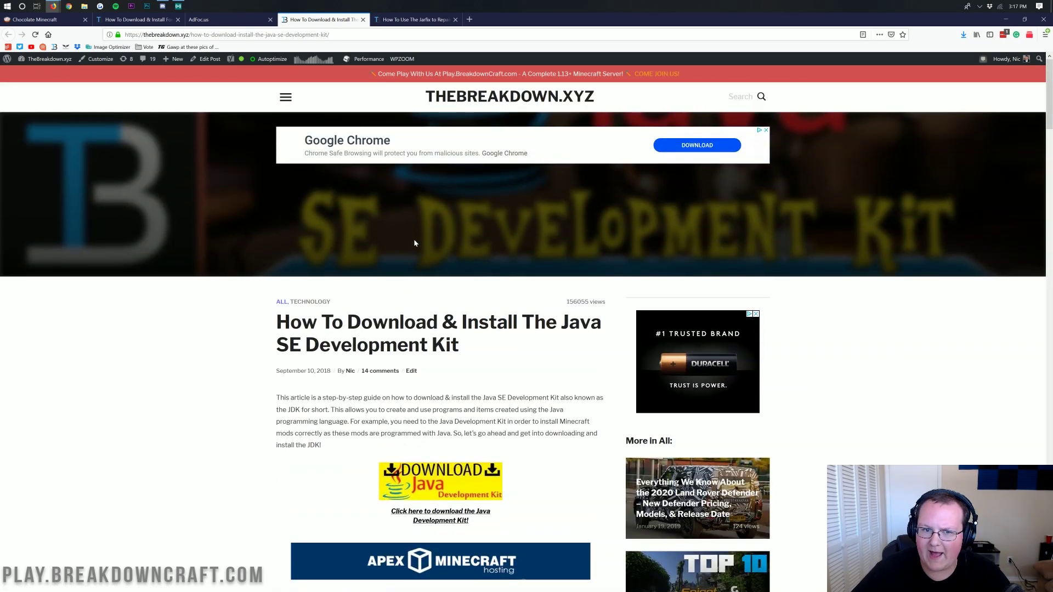
click(417, 20)
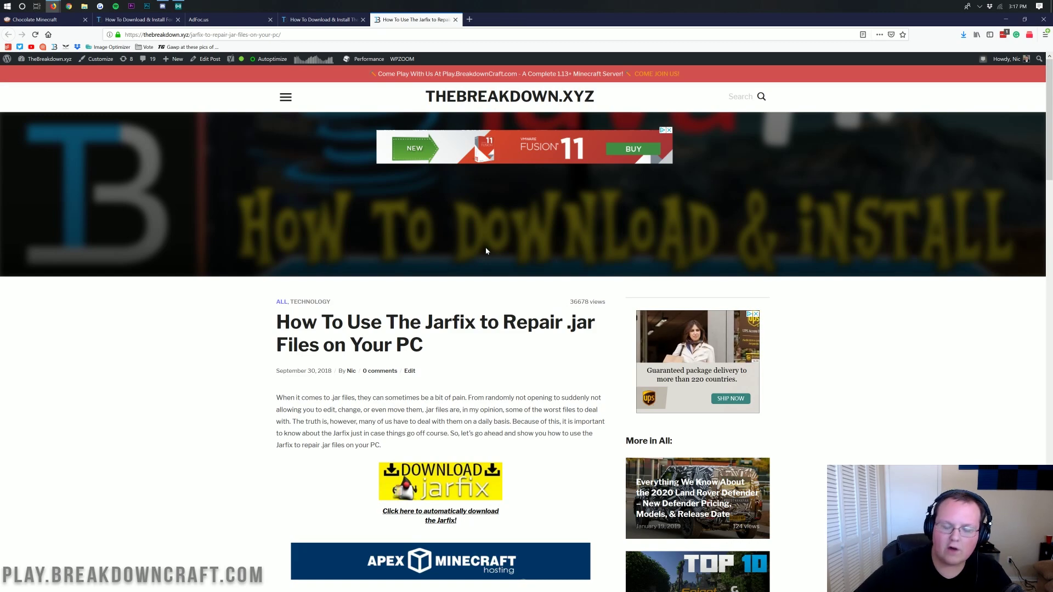
scroll(485, 252, down, 7)
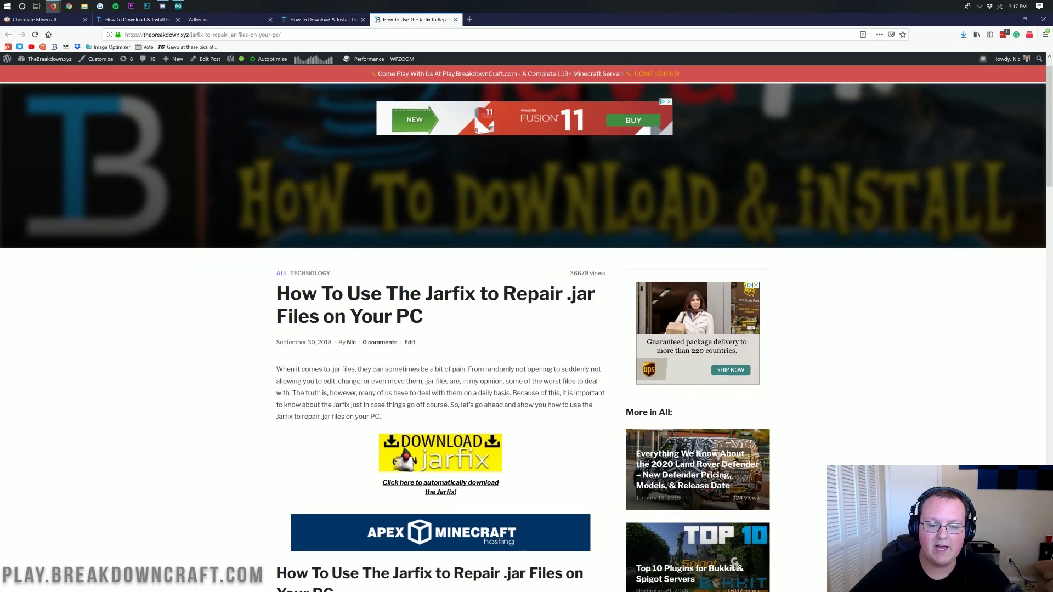
scroll(391, 377, down, 3)
scroll(503, 378, up, 10)
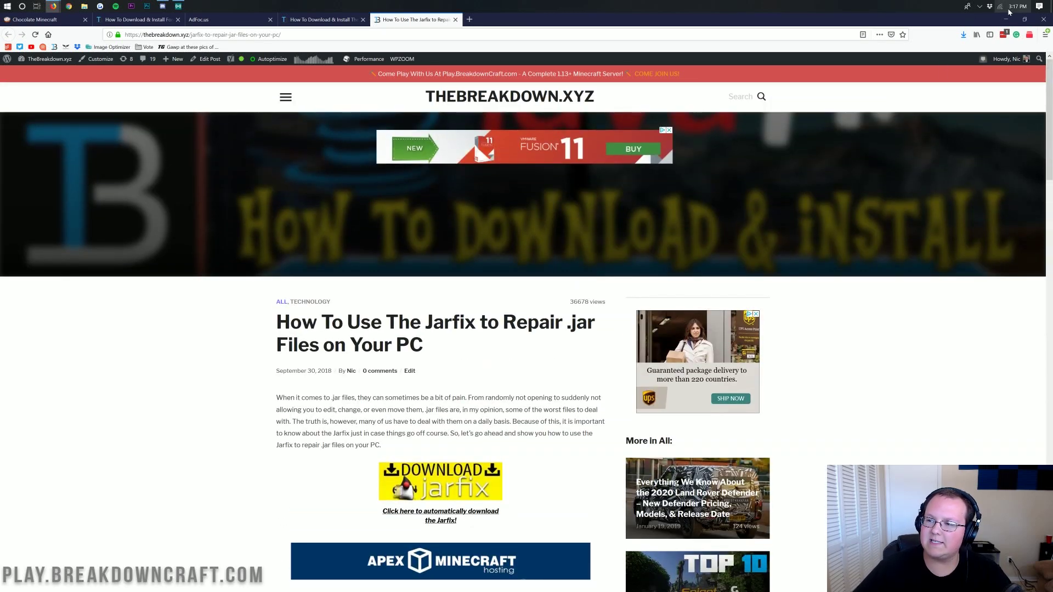
- Minimize Firefox and open the Forge installer jar on the desktop with Java(TM) Platform SE binary
click(1007, 20)
right_click(420, 107)
click(442, 141)
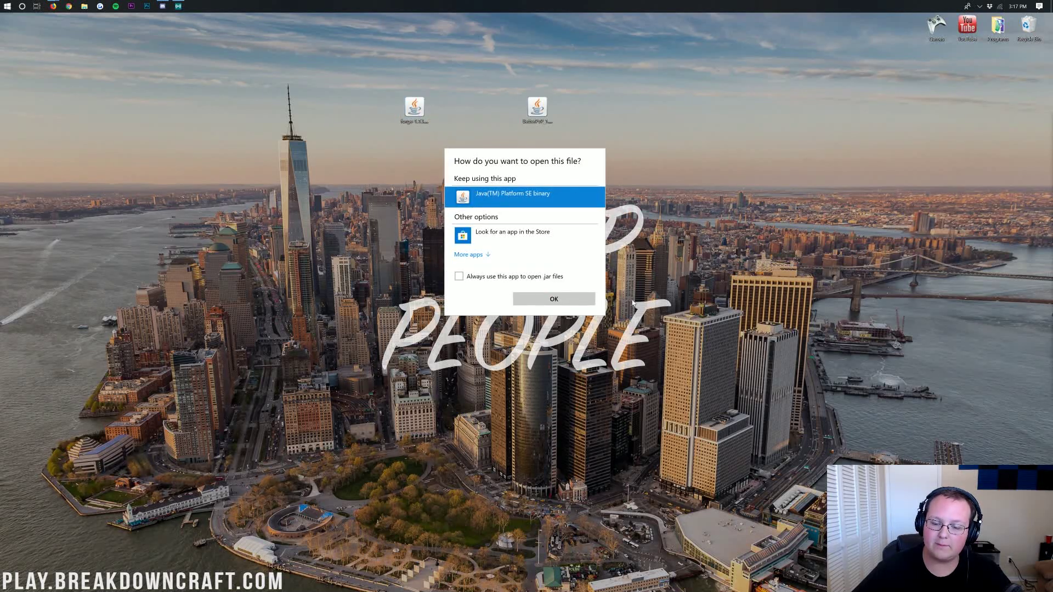
click(574, 300)
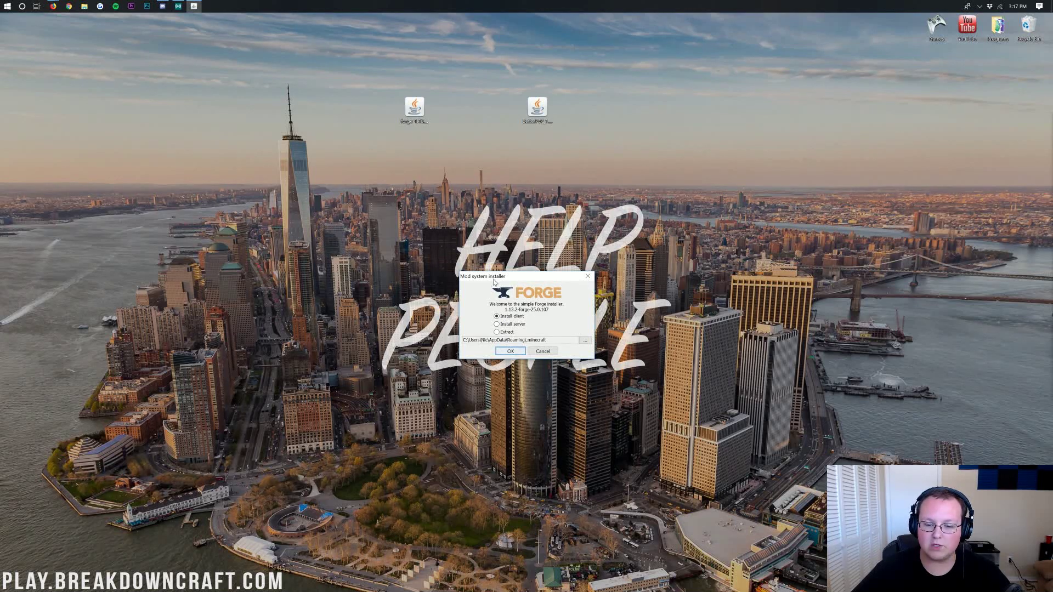
- Install the Forge client for 1.13.2-forge-25.0.107 and dismiss the completion message
click(502, 318)
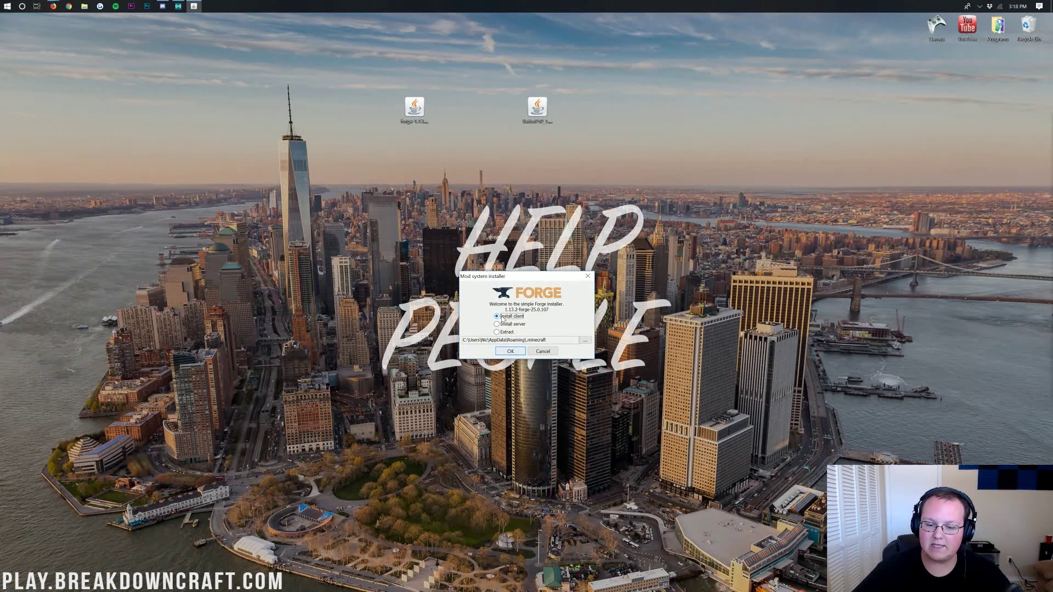
click(505, 352)
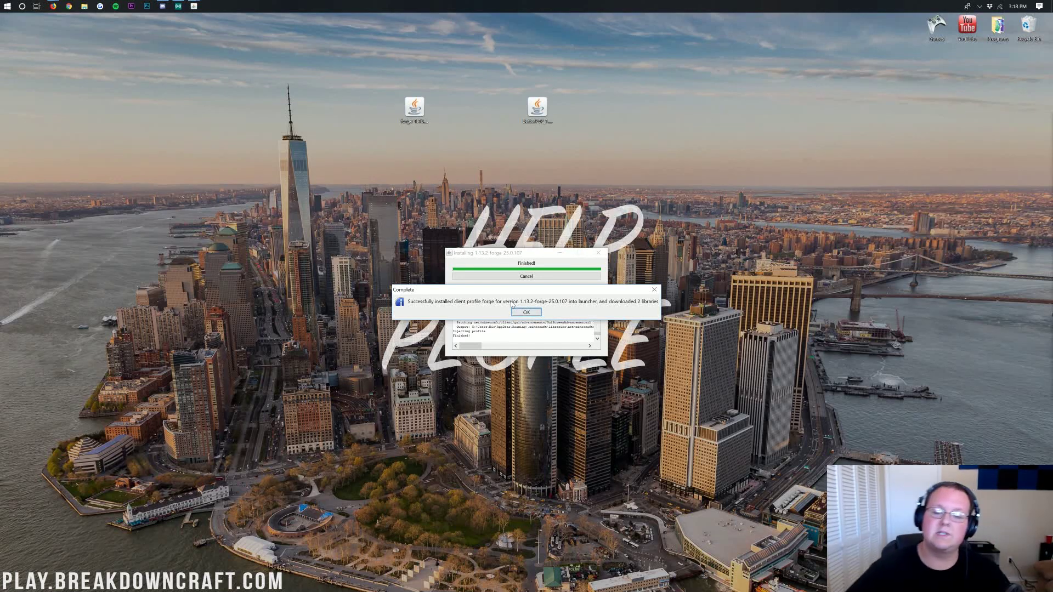
click(523, 312)
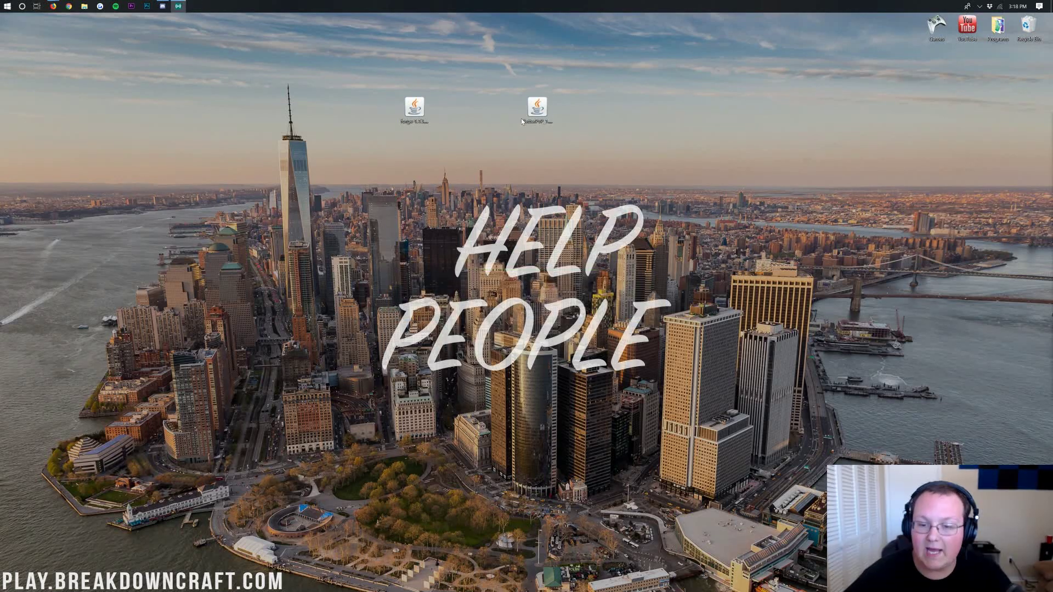
- Find the Windows Run dialog through search and use it to open the %appdata% folder
click(534, 109)
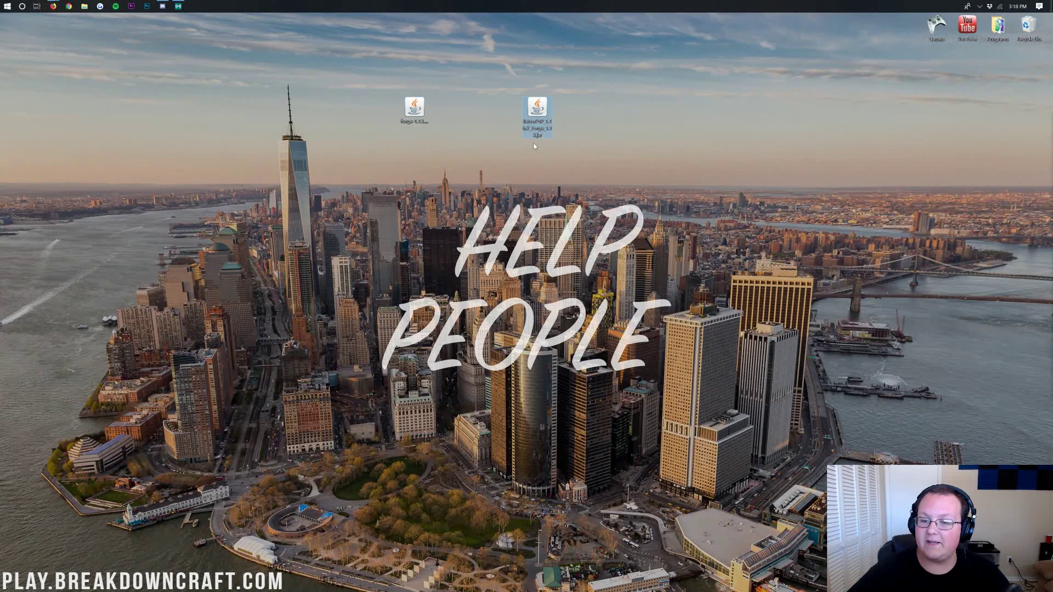
click(7, 6)
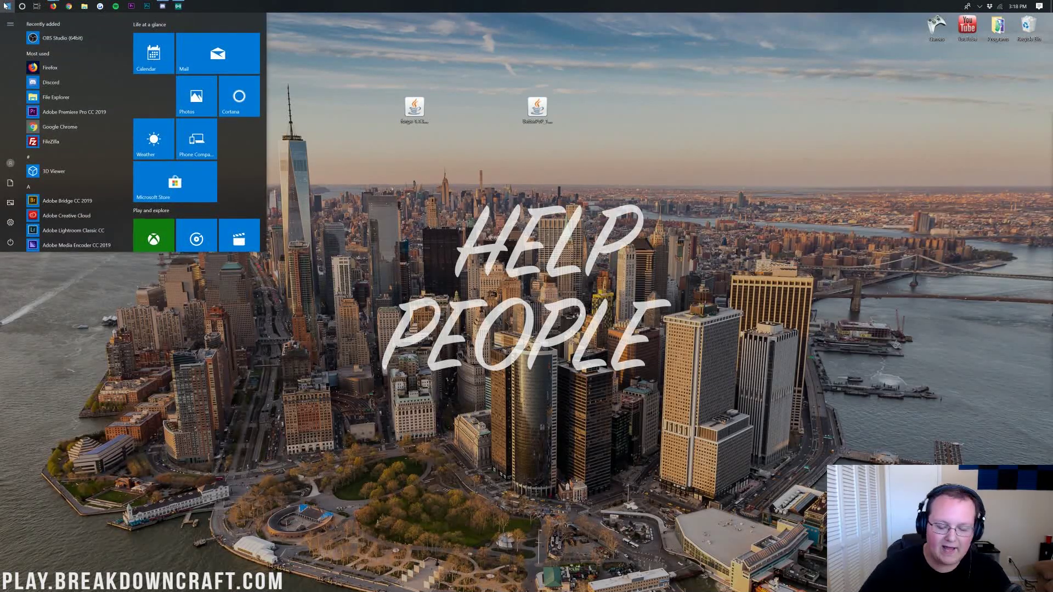
text(run)
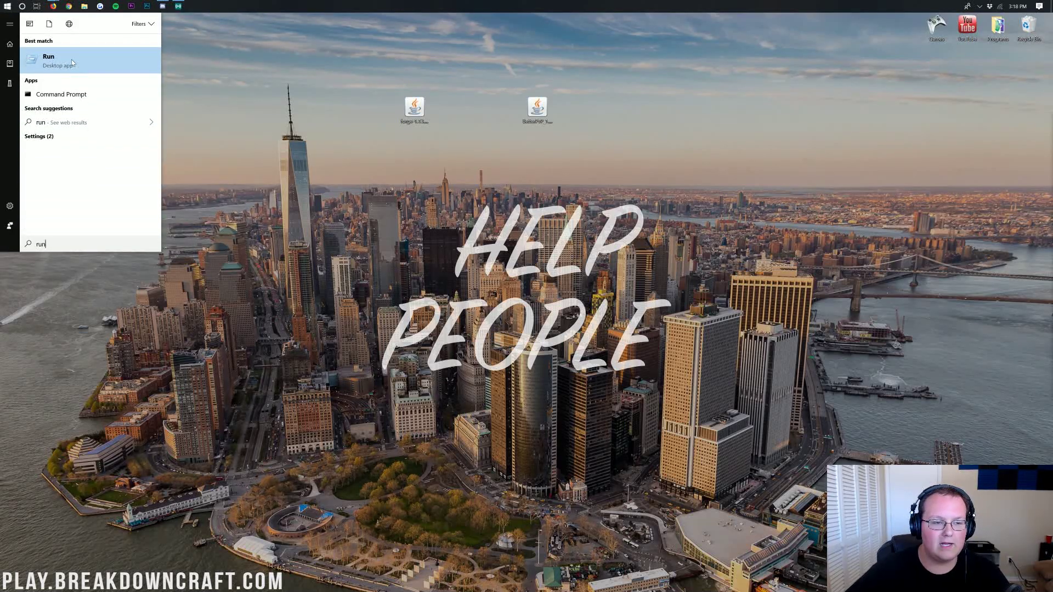
click(72, 62)
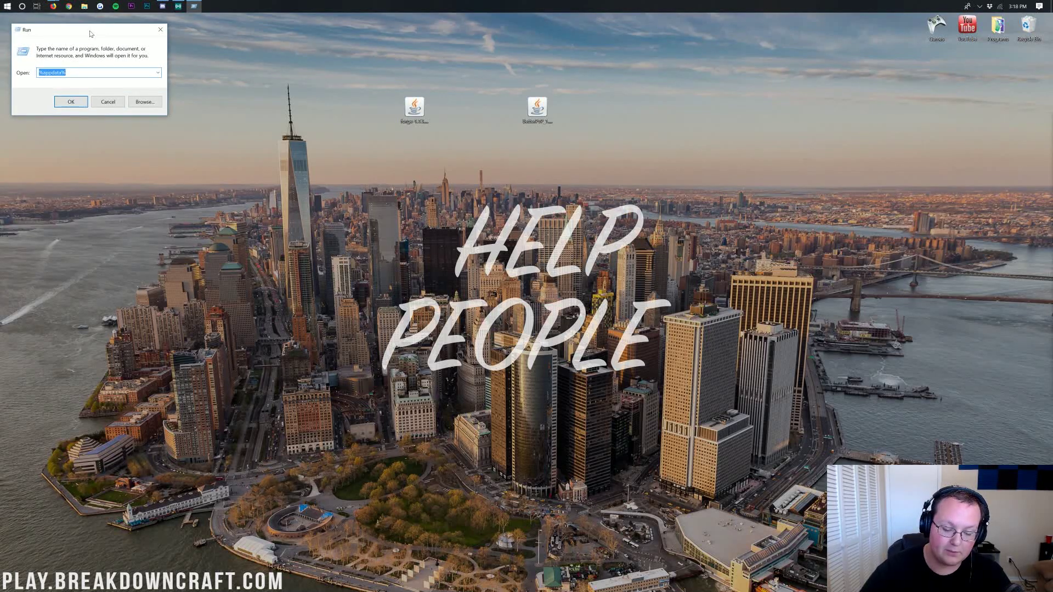
text(%appdata%)
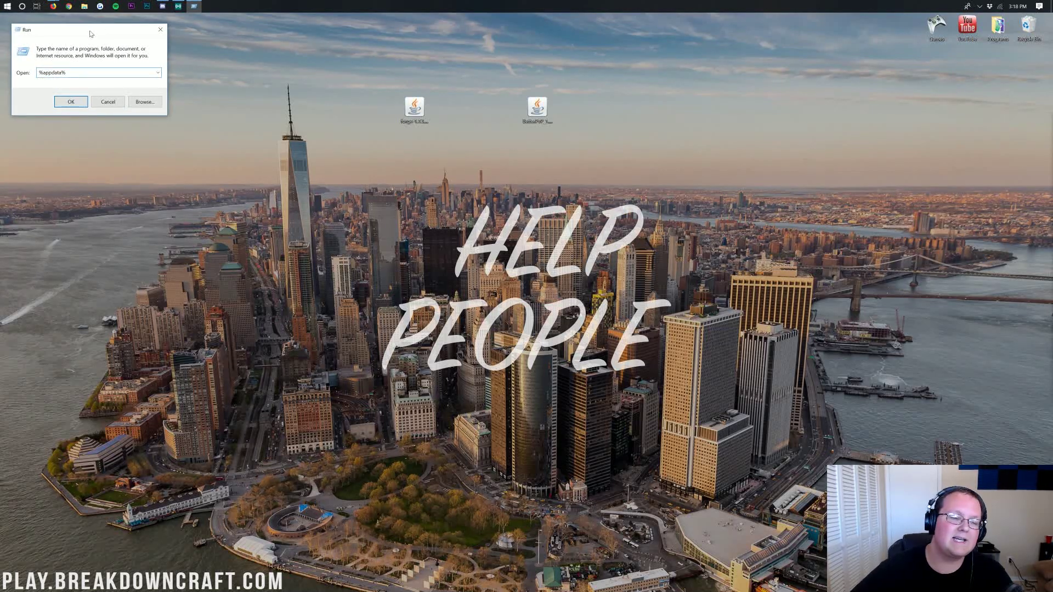
click(71, 102)
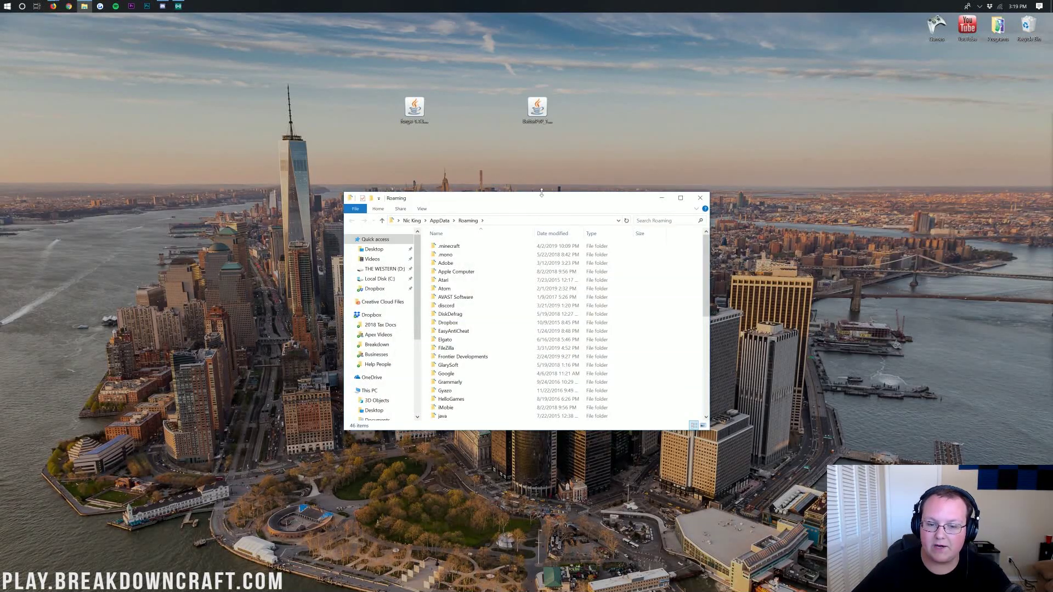
- Open the .minecraft folder, check the contents of its mods folder, and remove that mods folder from .minecraft
double_click(449, 246)
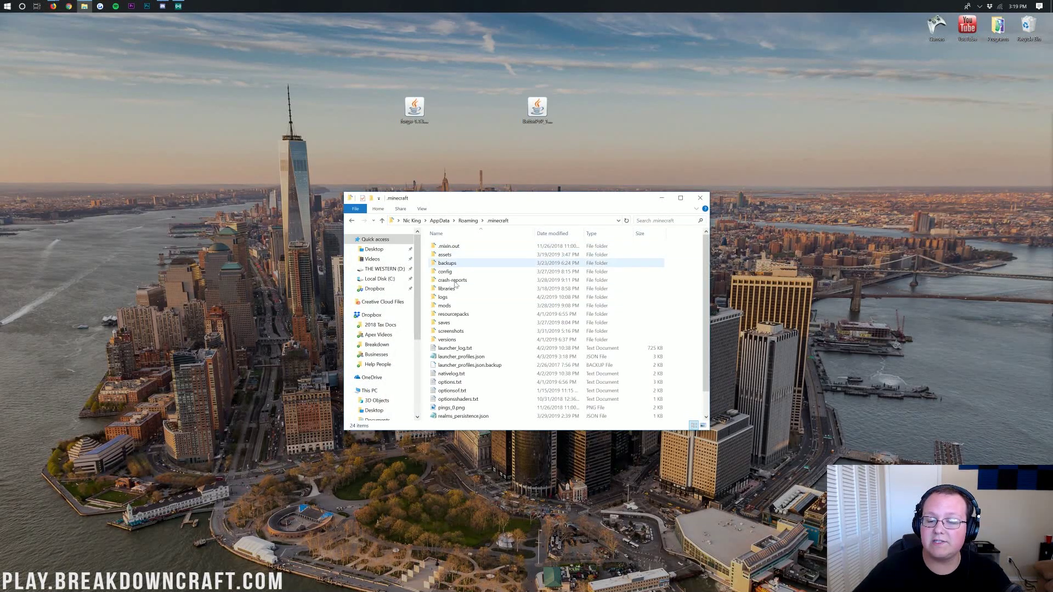
double_click(444, 305)
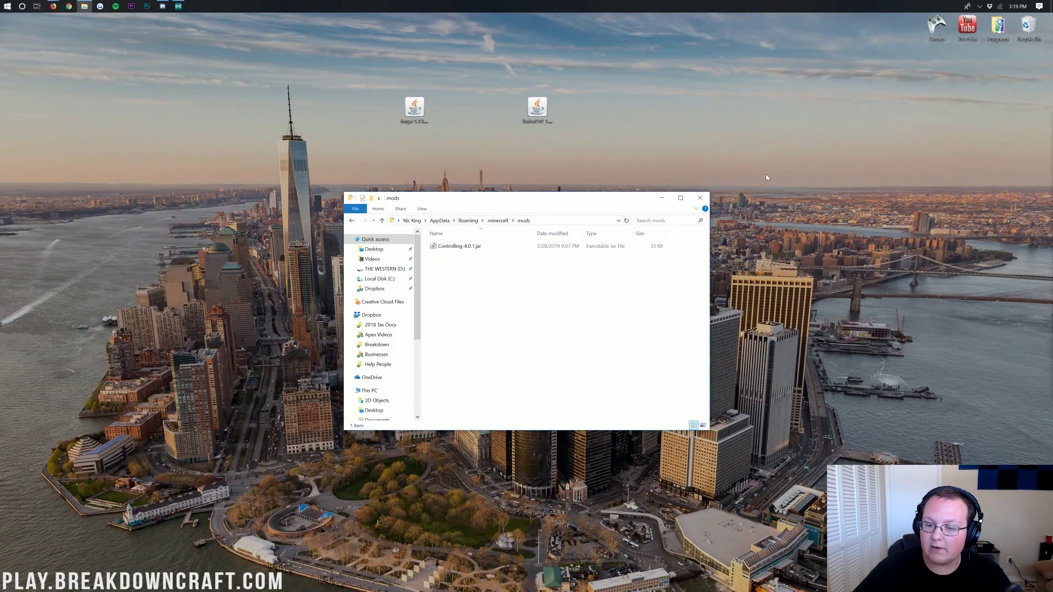
key(alt+Left)
drag(477, 303, 976, 34)
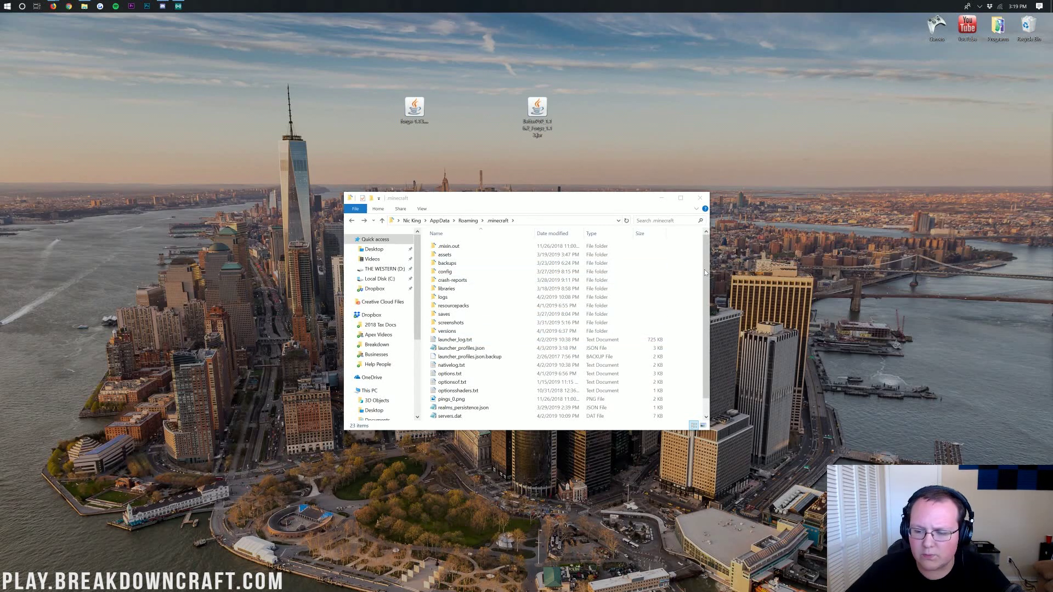
- Create a new folder named mods inside the .minecraft folder
right_click(671, 273)
mouse_move(698, 379)
click(767, 372)
text(mods)
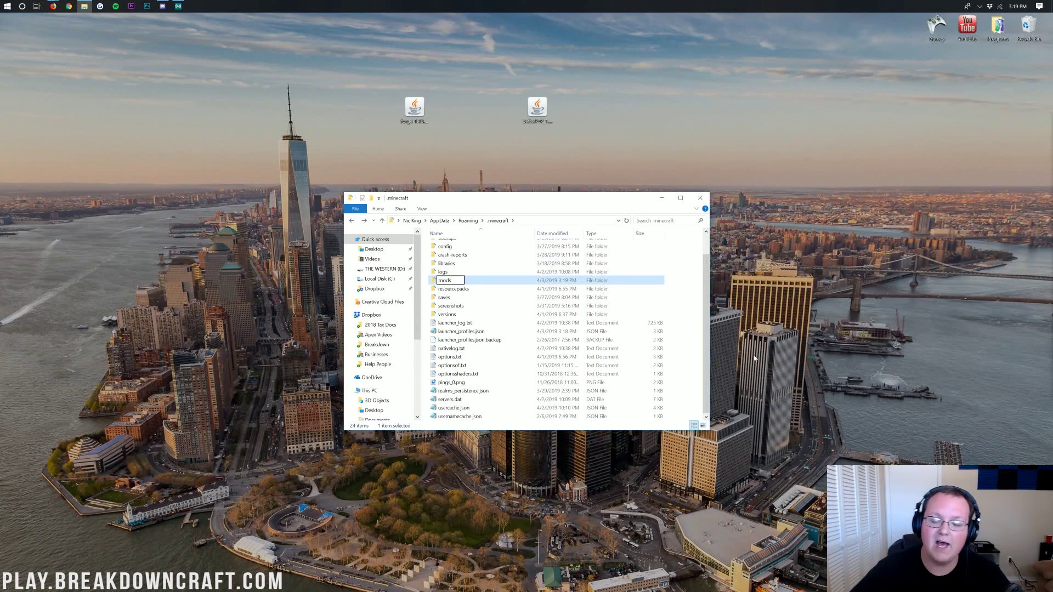
click(499, 281)
- Open the new mods folder and copy BetterPvP_1.16.2_Forge_1.13.jar from the desktop into it
double_click(454, 286)
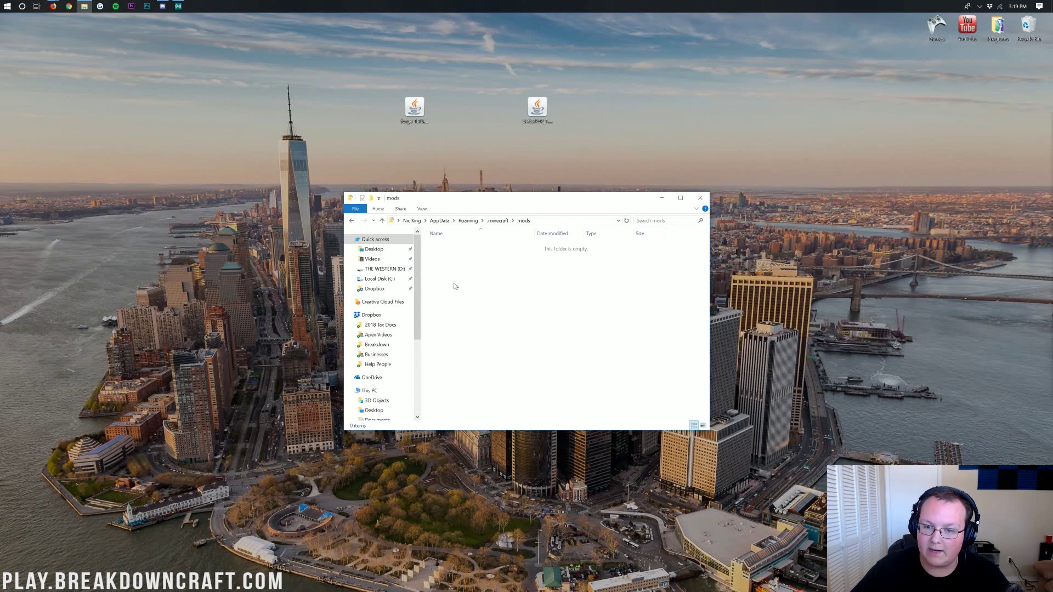
drag(535, 112, 510, 294)
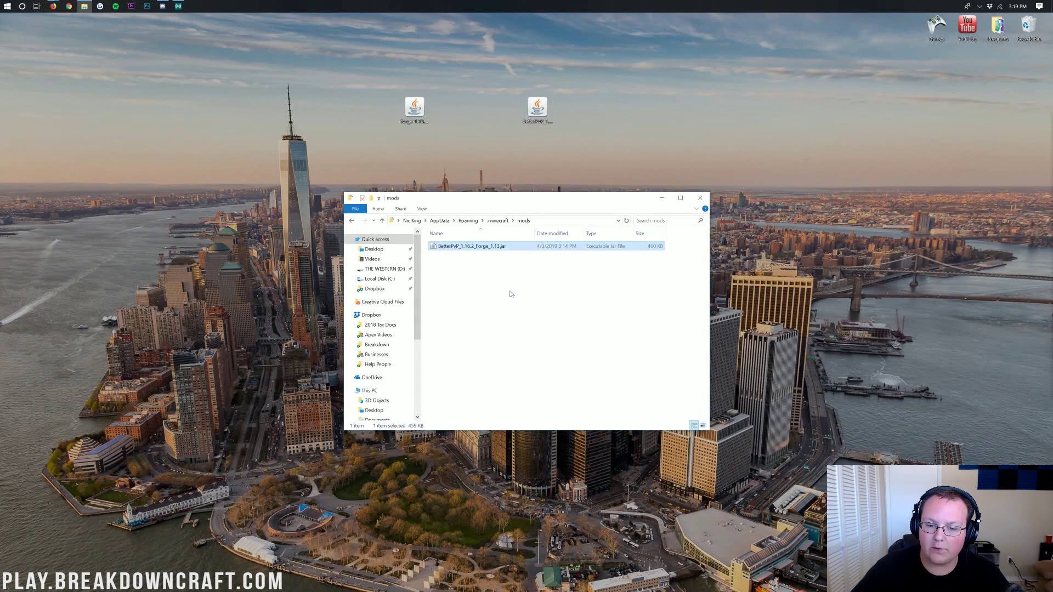
click(510, 294)
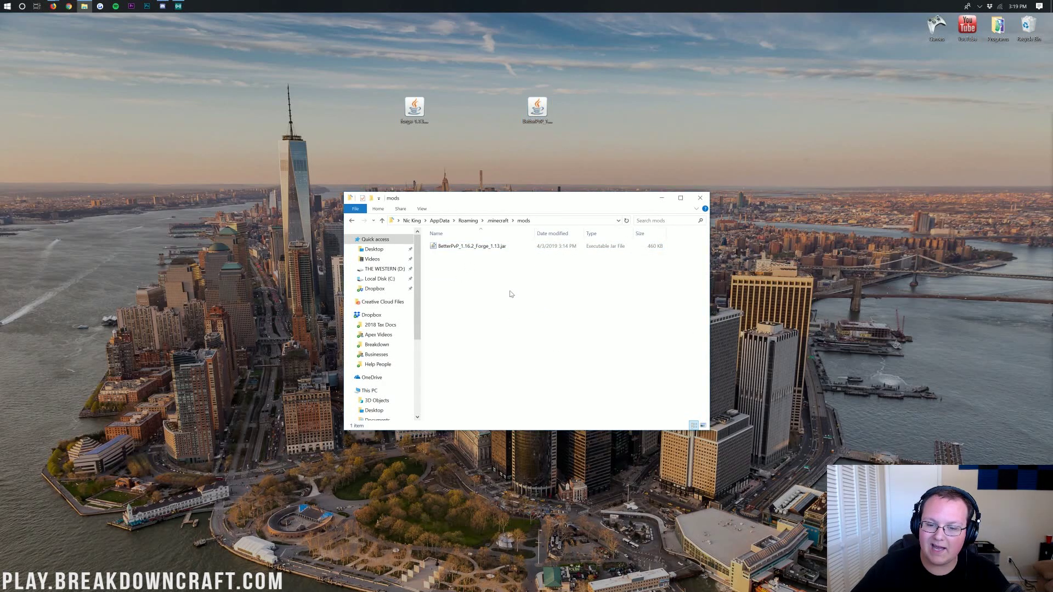
- Start the Minecraft Launcher from the desktop's Games folder and select the forge profile, version 1.13.2-forge-25.0.107
double_click(935, 29)
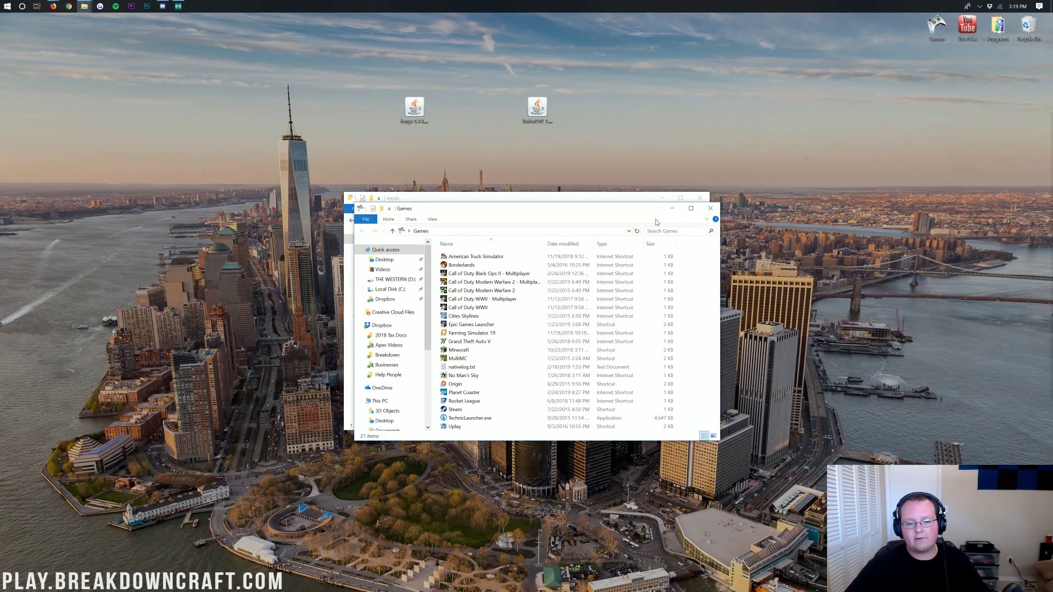
double_click(474, 352)
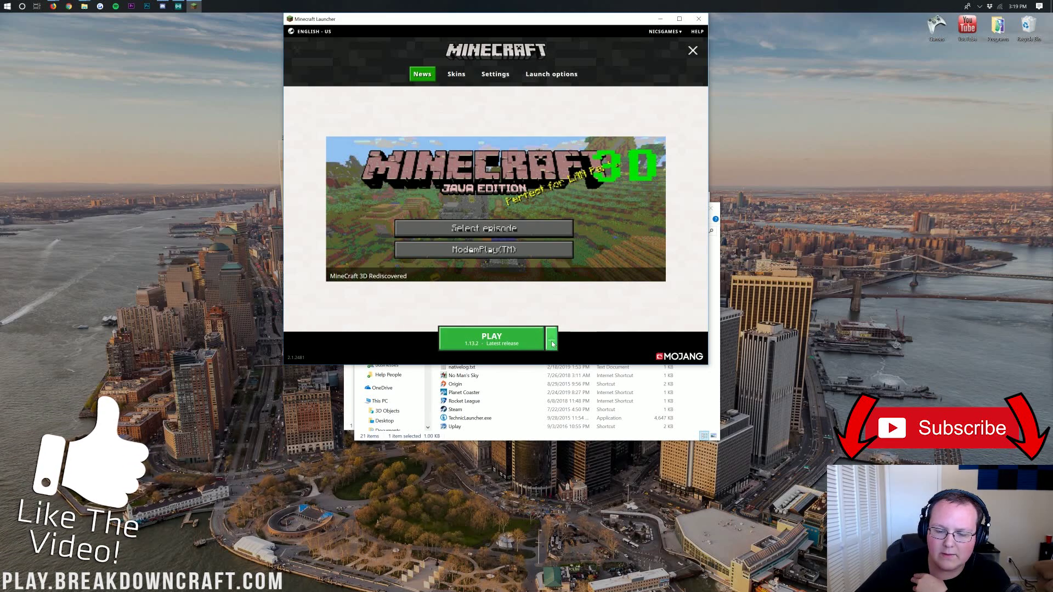
click(553, 343)
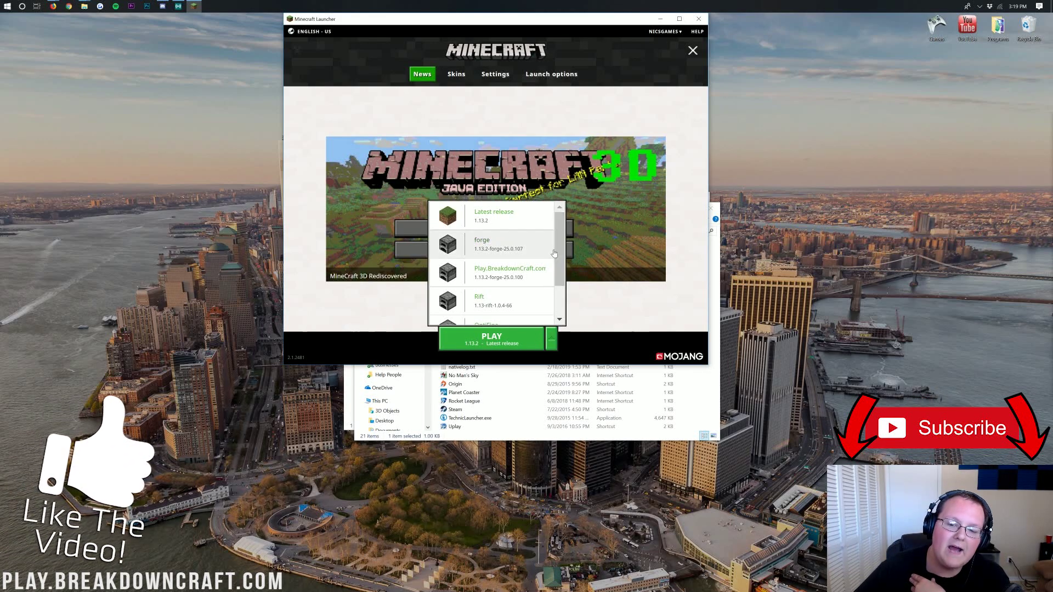
click(492, 250)
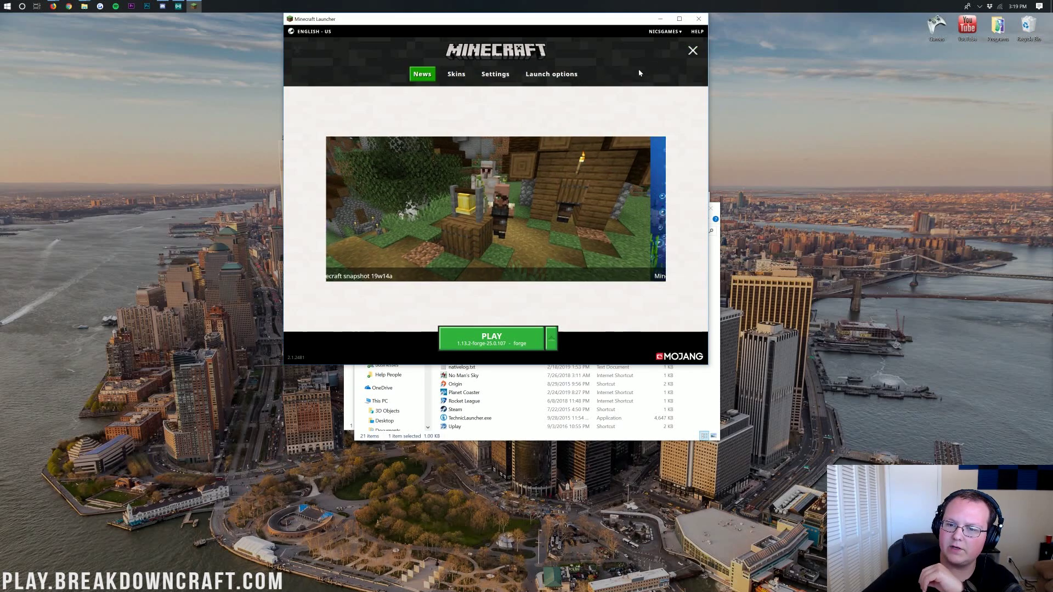
- Add a launch configuration named Play.BreakdownCraft.com using version release 1.13.2-forge-25.0.107
click(552, 77)
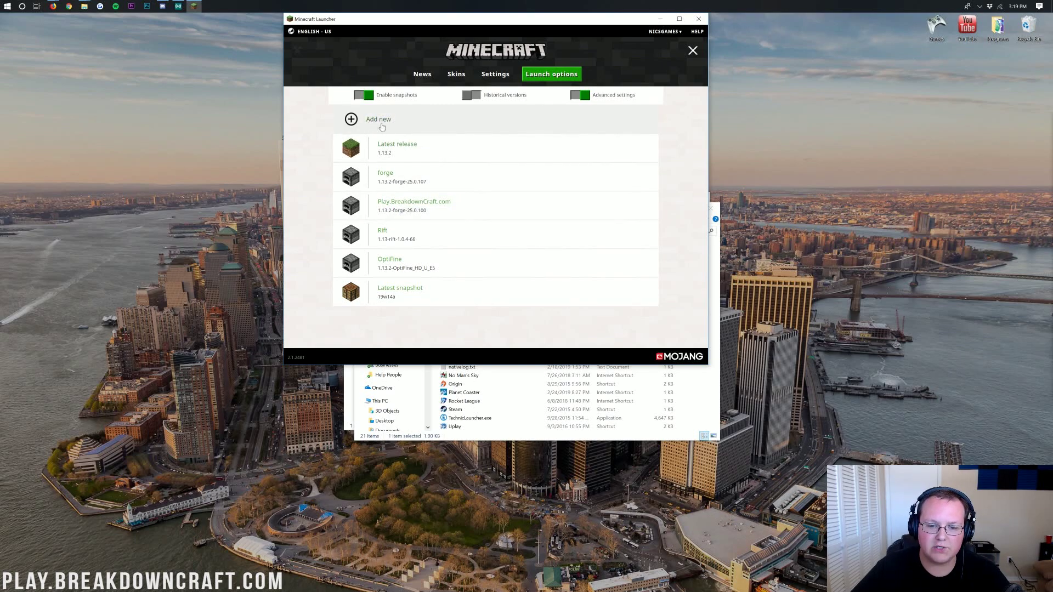
click(421, 130)
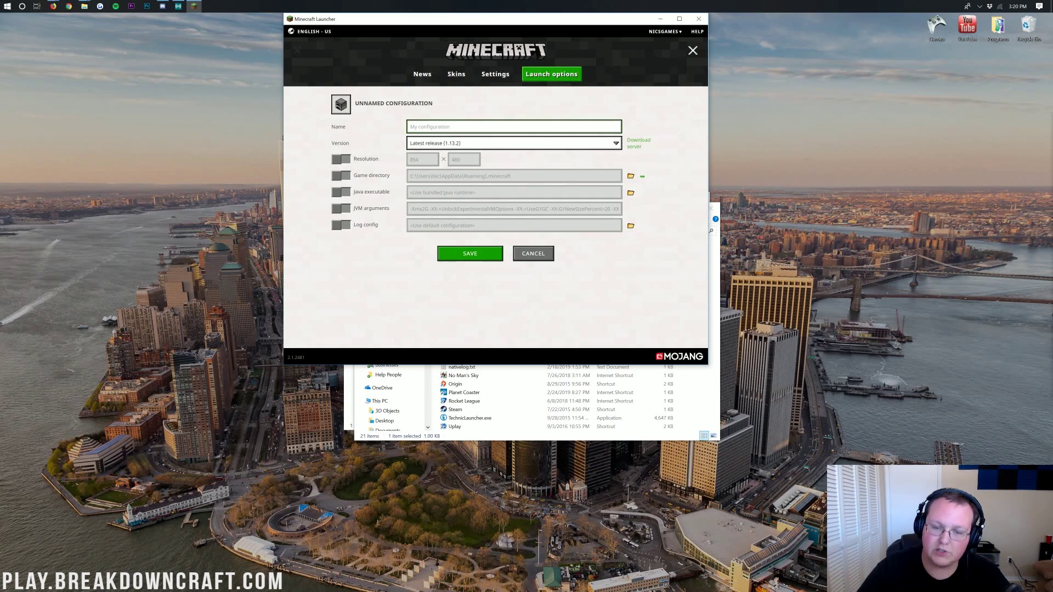
text(Play.BreakdownCraft.com)
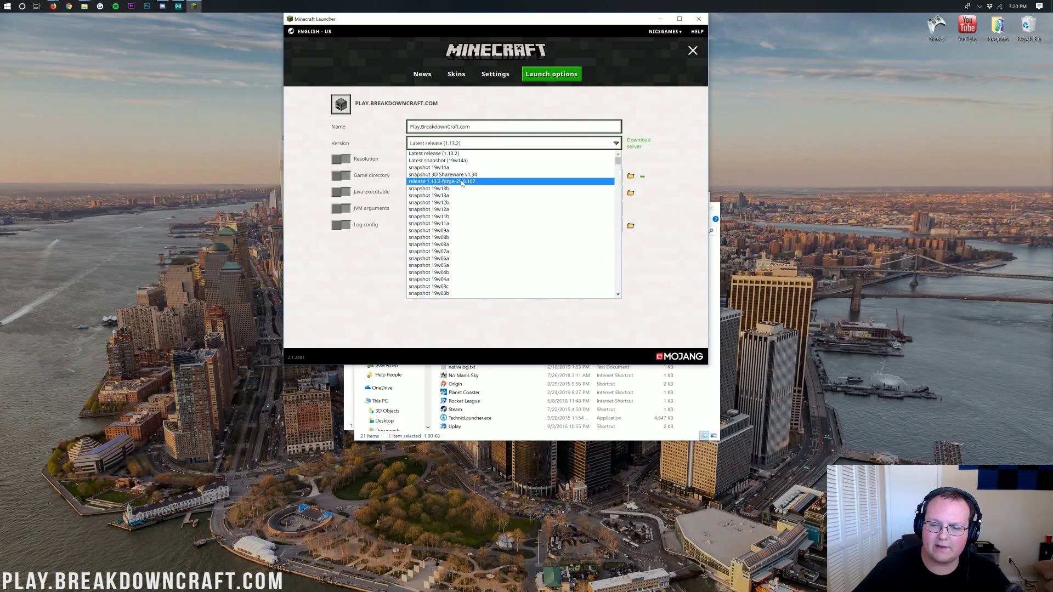
click(471, 183)
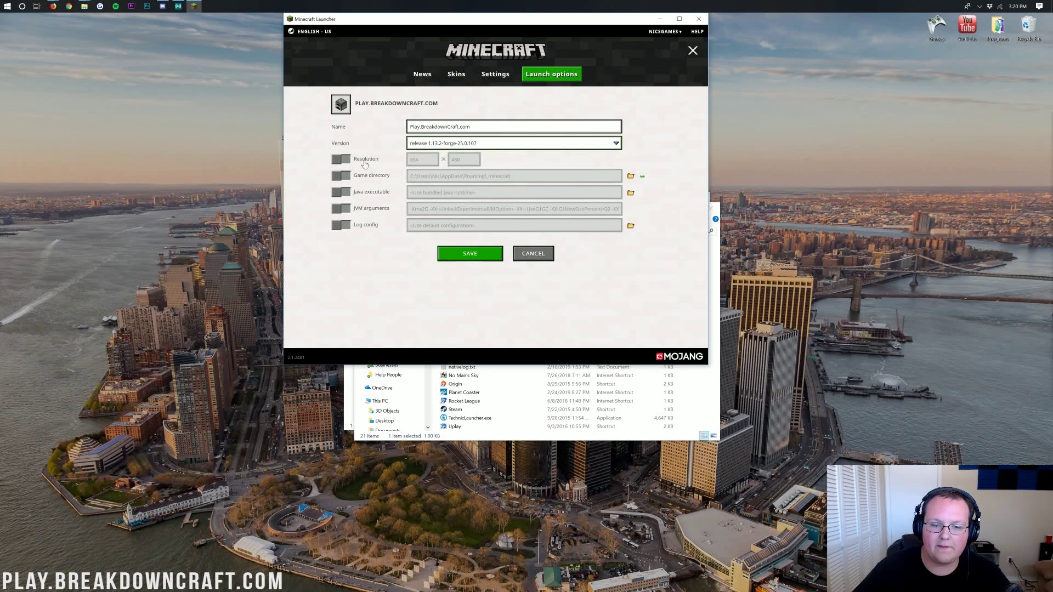
- Enable a custom resolution of 1920 × 1080 for the configuration, save it, and return to the launcher's news page
click(346, 160)
key(ctrl+a)
text(1)
key(Tab)
text(1979)
text(080)
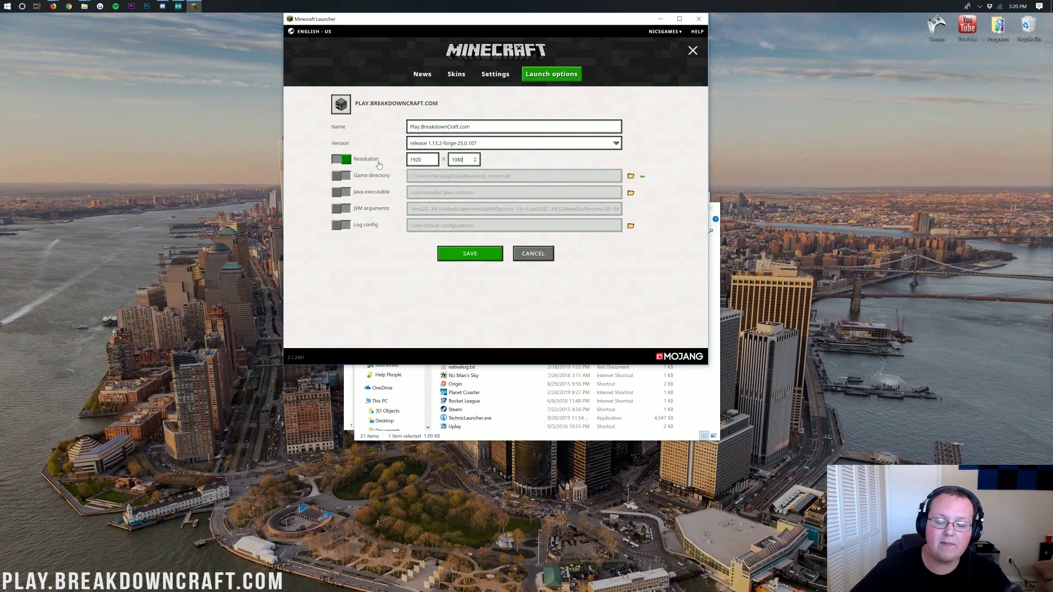
click(494, 251)
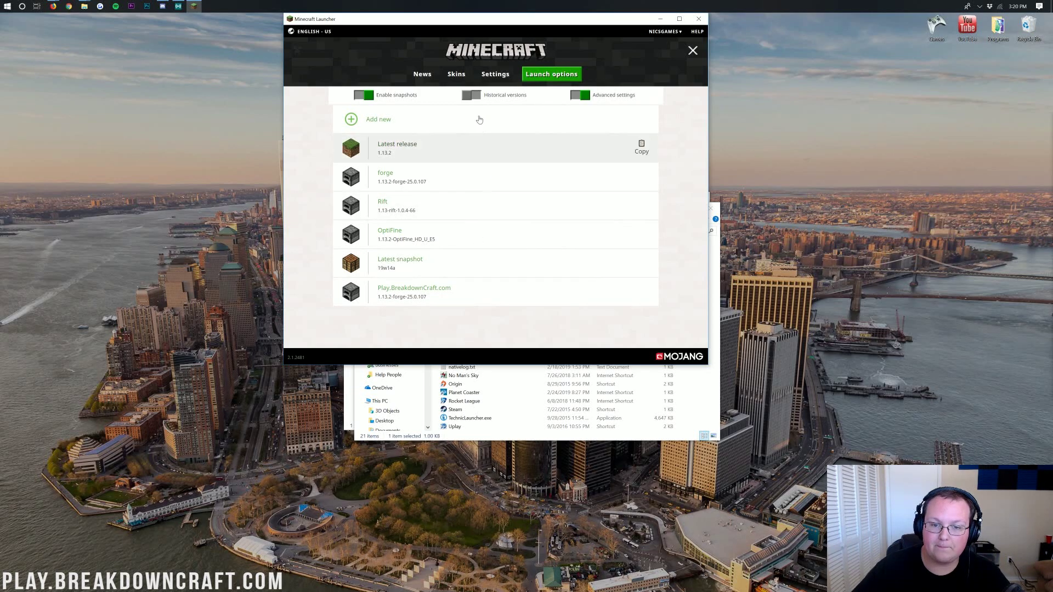
click(428, 81)
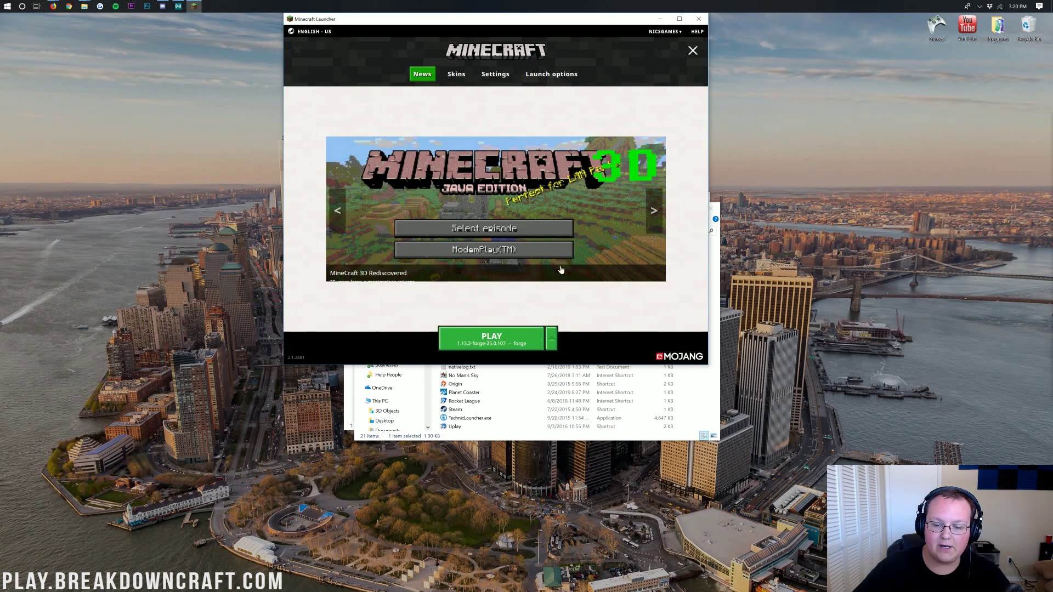
- Select the Play.BreakdownCraft.com profile, version 1.13.2-forge-25.0.107, and launch Minecraft with it
click(553, 339)
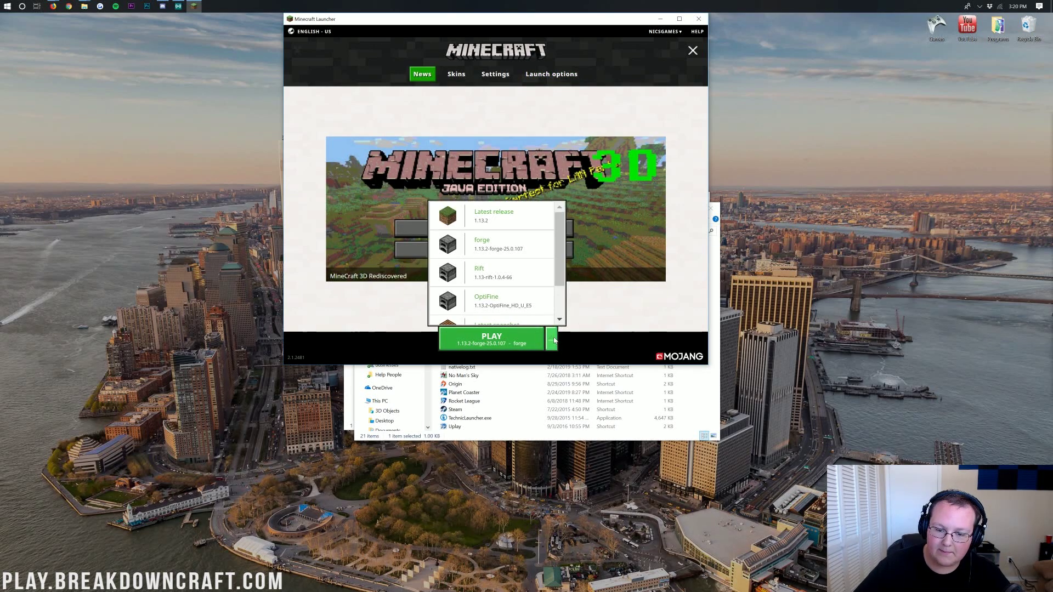
scroll(521, 297, down, 2)
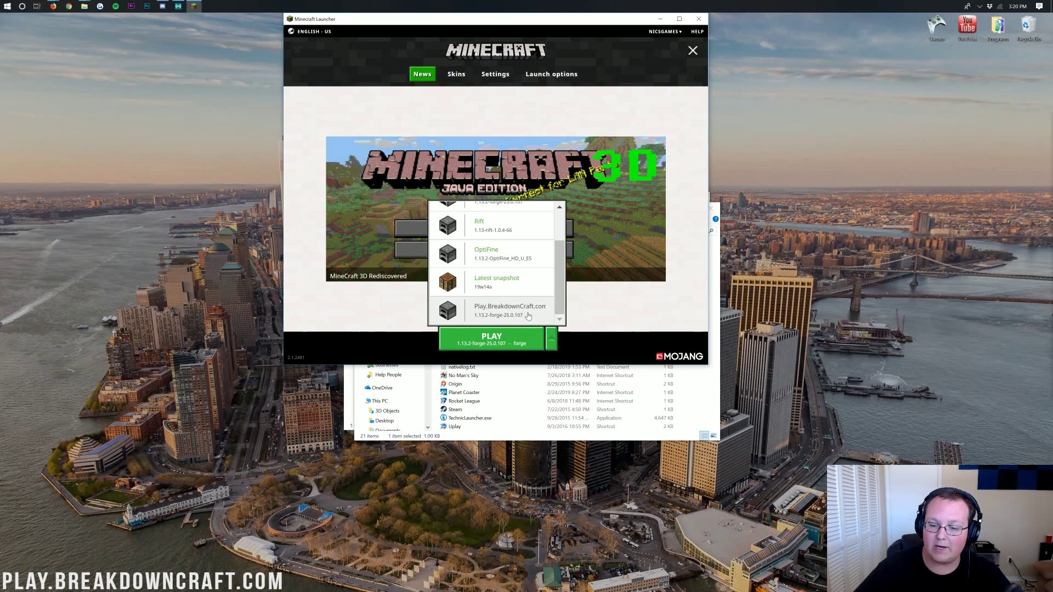
click(493, 315)
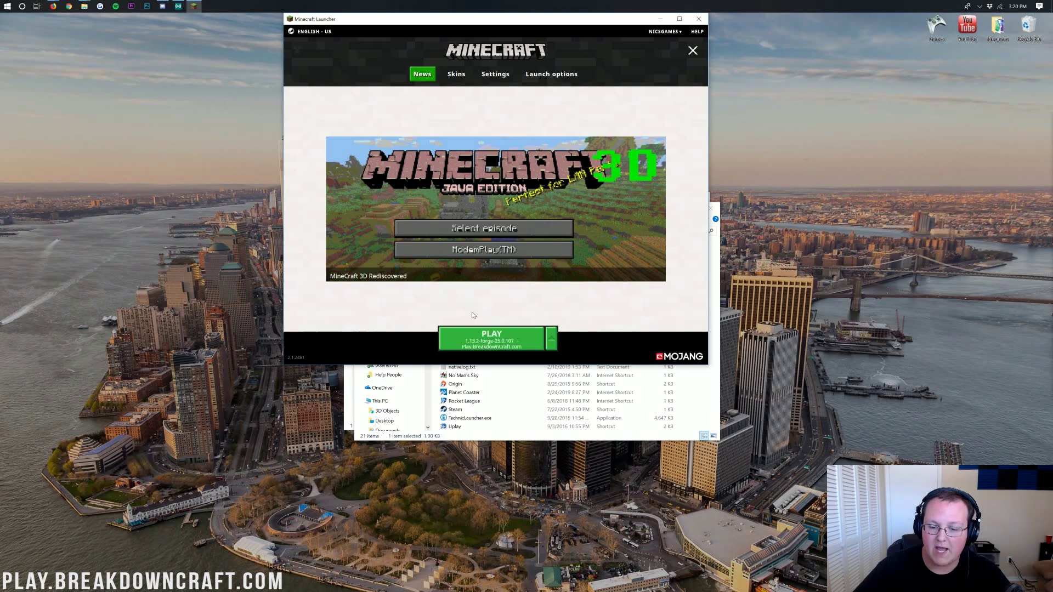
click(488, 347)
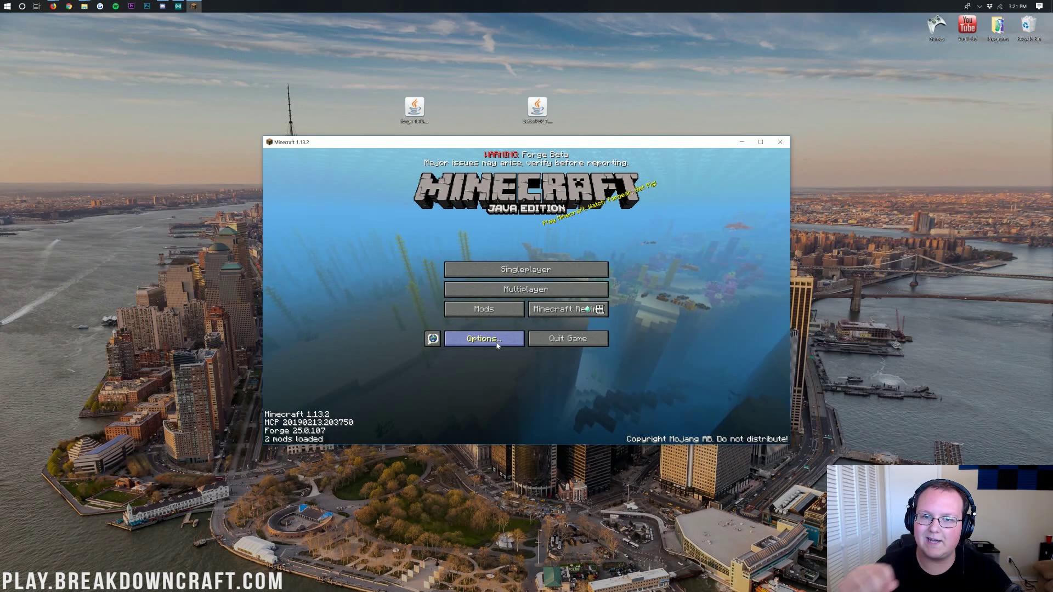
- Check the details of Better PVP Mod in the game's list of installed mods, and return to the title screen
click(494, 315)
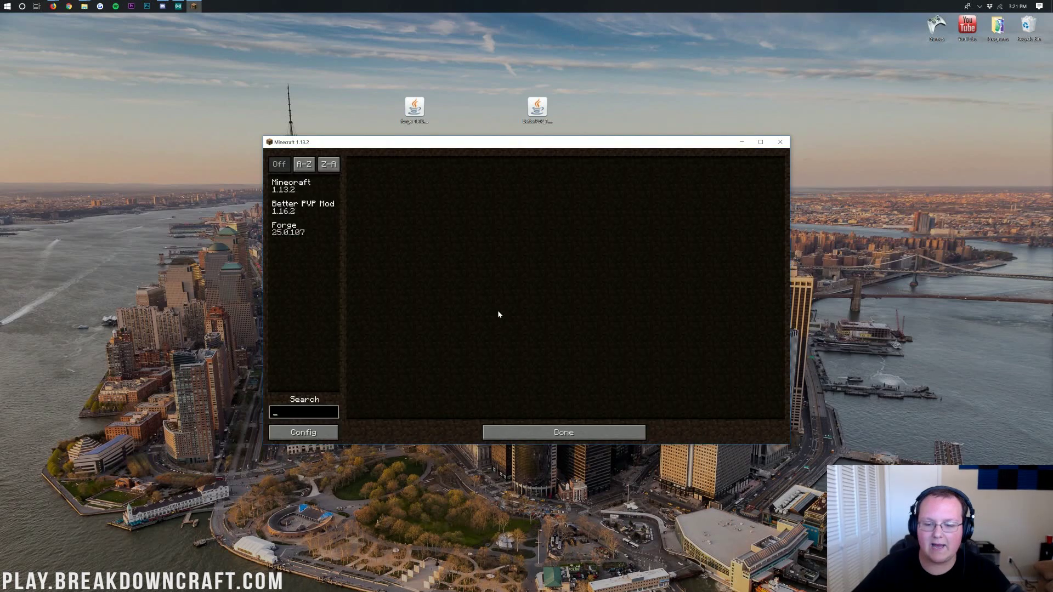
click(297, 207)
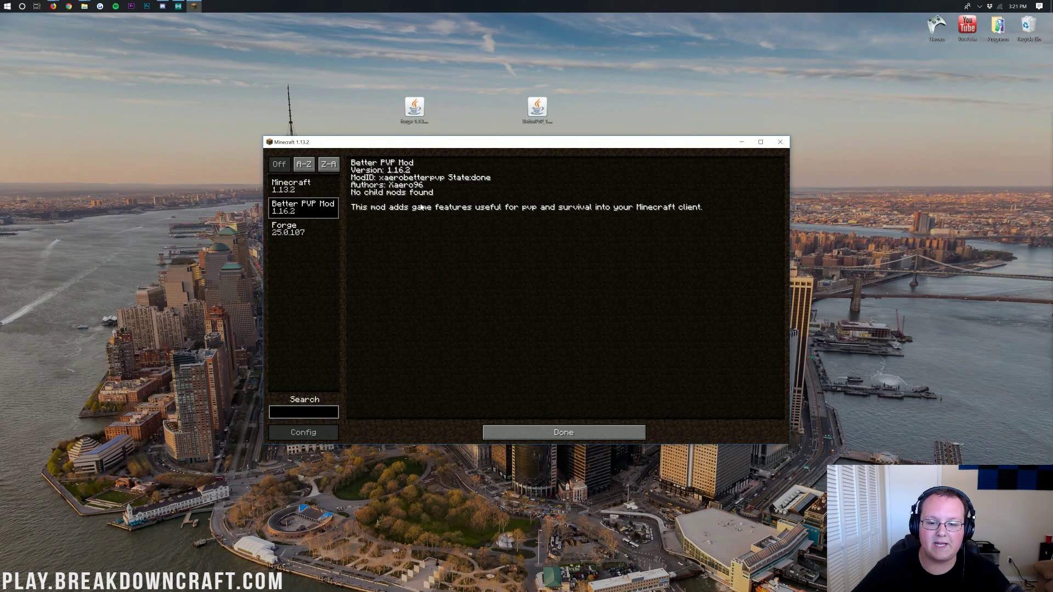
click(580, 432)
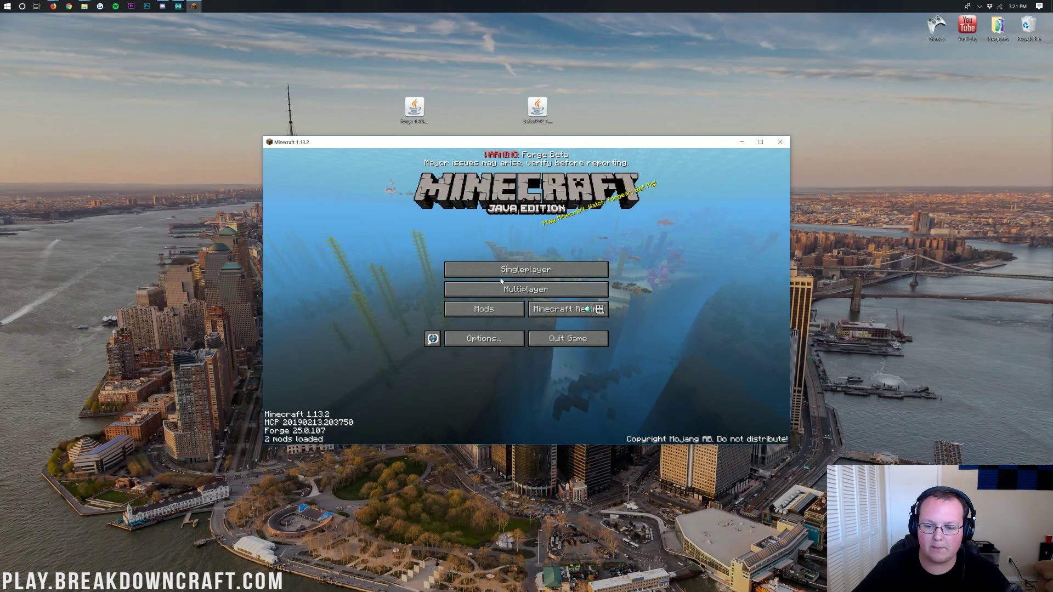
- Load the singleplayer creative world New World dated 4/1/19, and briefly open the inventory to point out the minimap
click(485, 270)
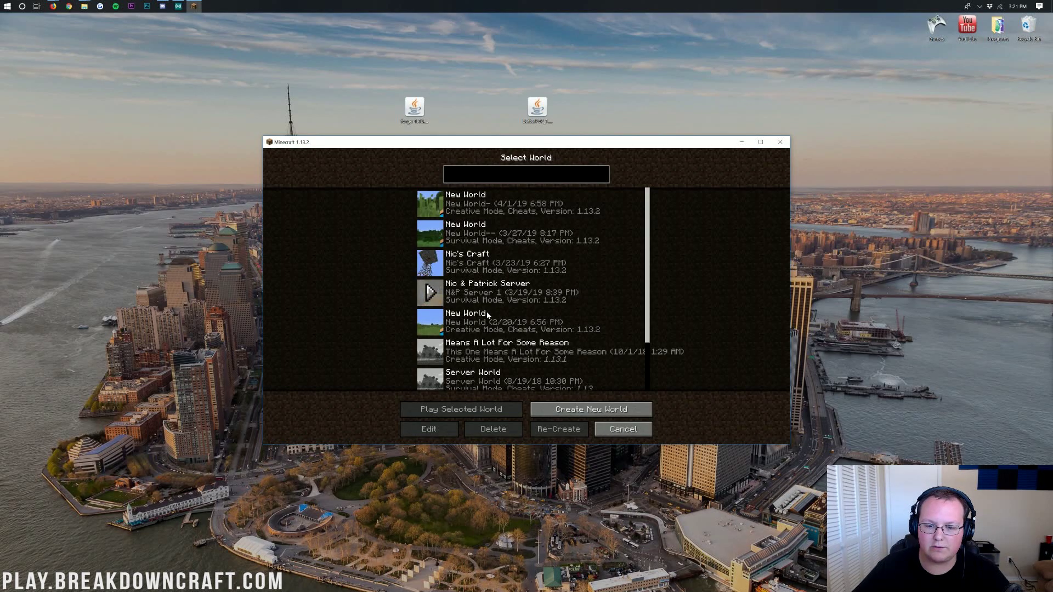
double_click(475, 206)
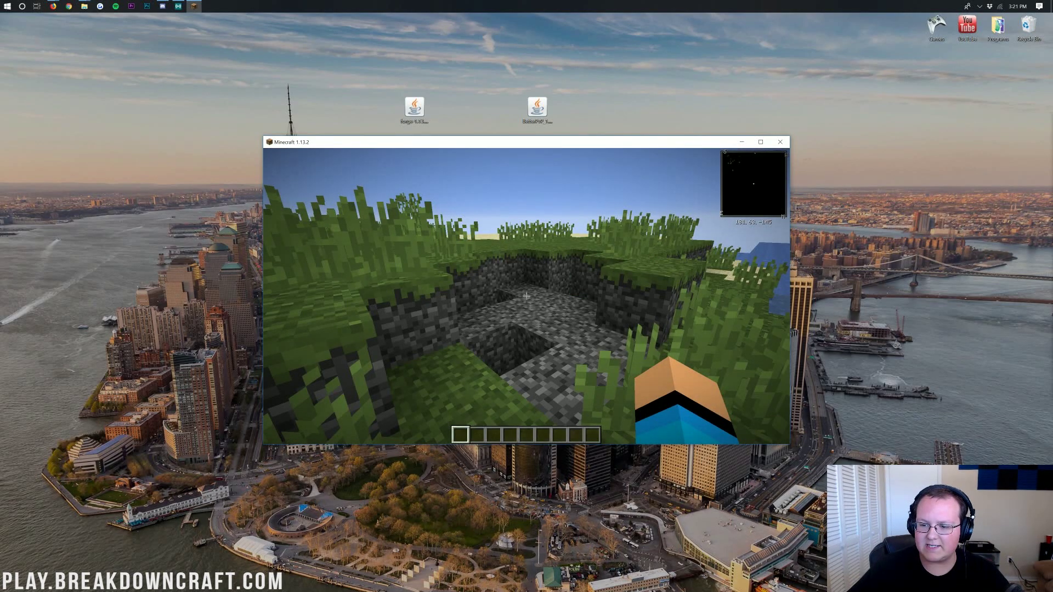
key(e)
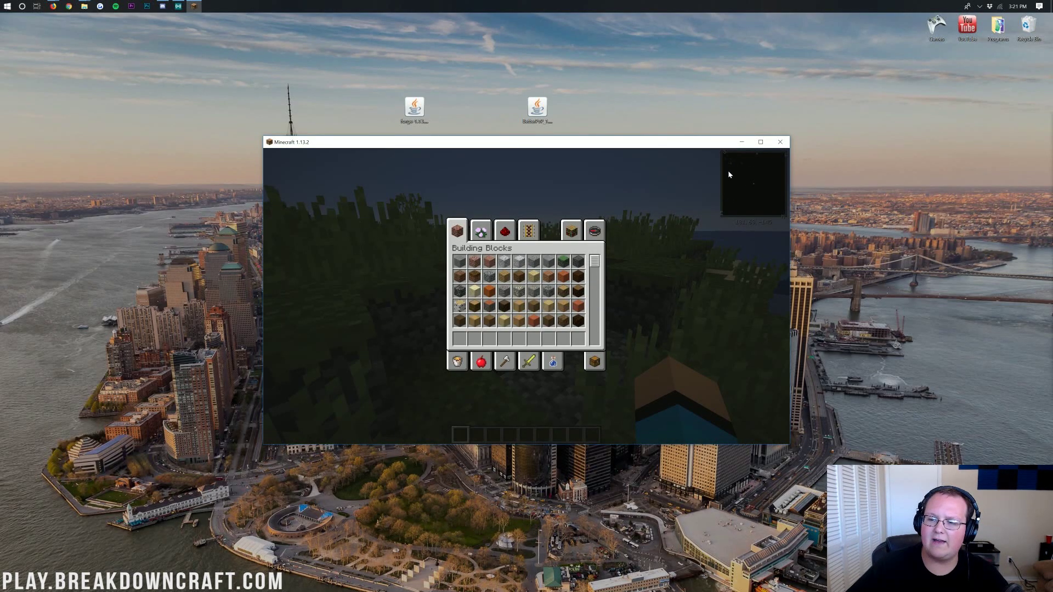
key(e)
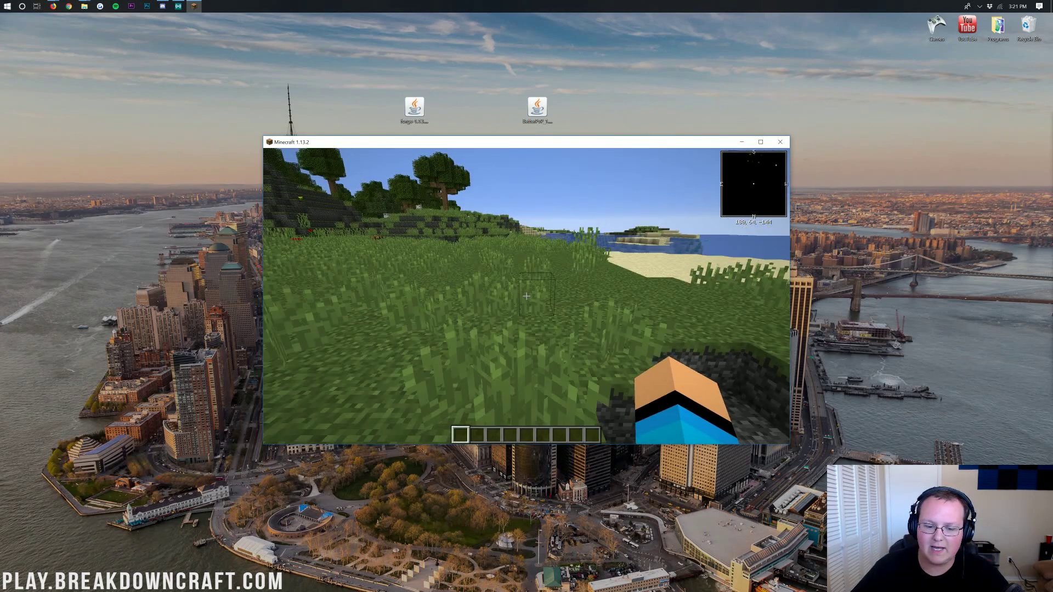
- Search the creative inventory for "dia" and place a diamond chestplate and diamond leggings in the hotbar
key(e)
click(594, 232)
text(da)
key(BackSpace)
text(ia)
key(ctrl+a)
click(504, 338)
click(475, 276)
click(475, 339)
key(Escape)
- Equip the diamond chestplate and diamond leggings from the hotbar, switch to the empty fifth slot, and dismiss the chat
key(2)
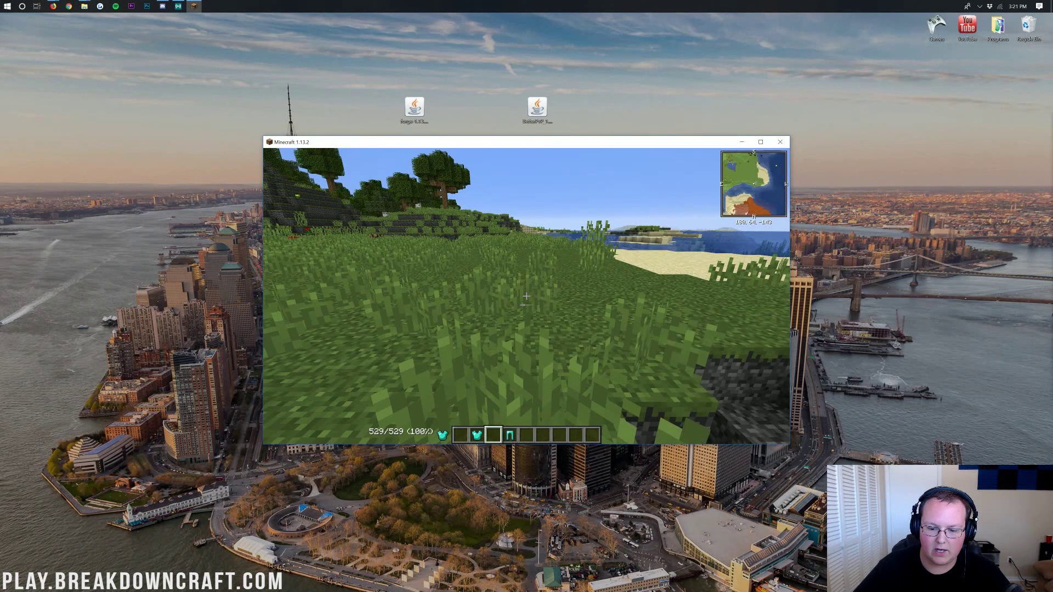
key(4)
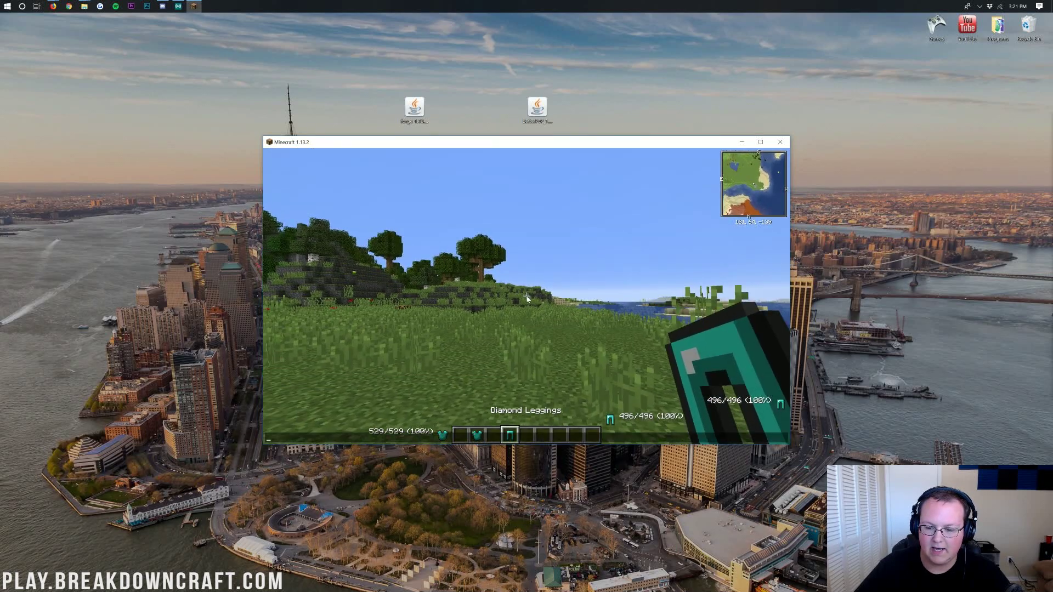
key(5)
key(t)
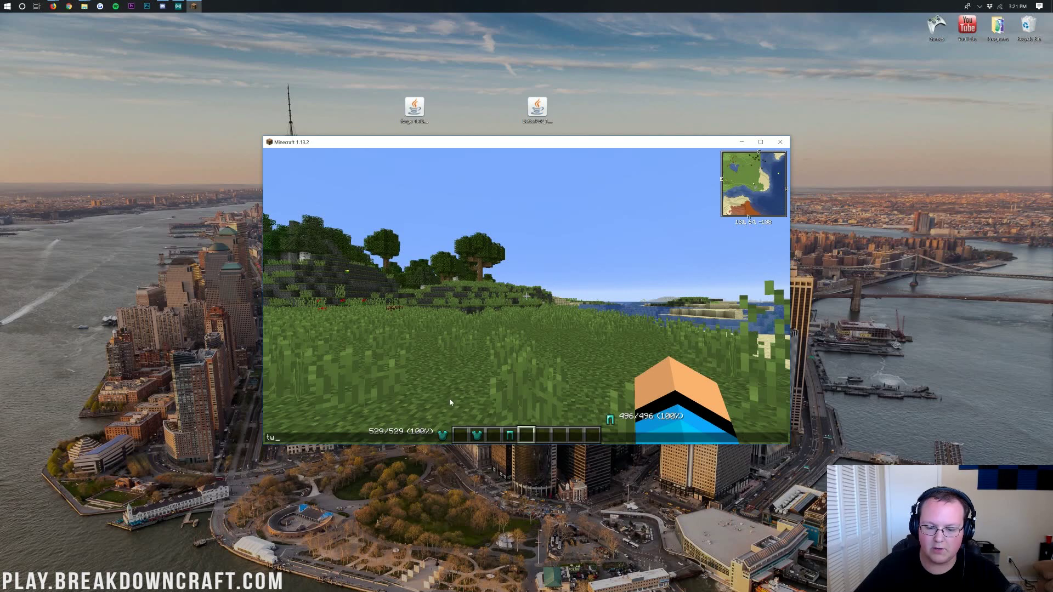
key(Escape)
- Walk across the grassland to examine how the minimap and coordinates follow the player's movement
key(w)
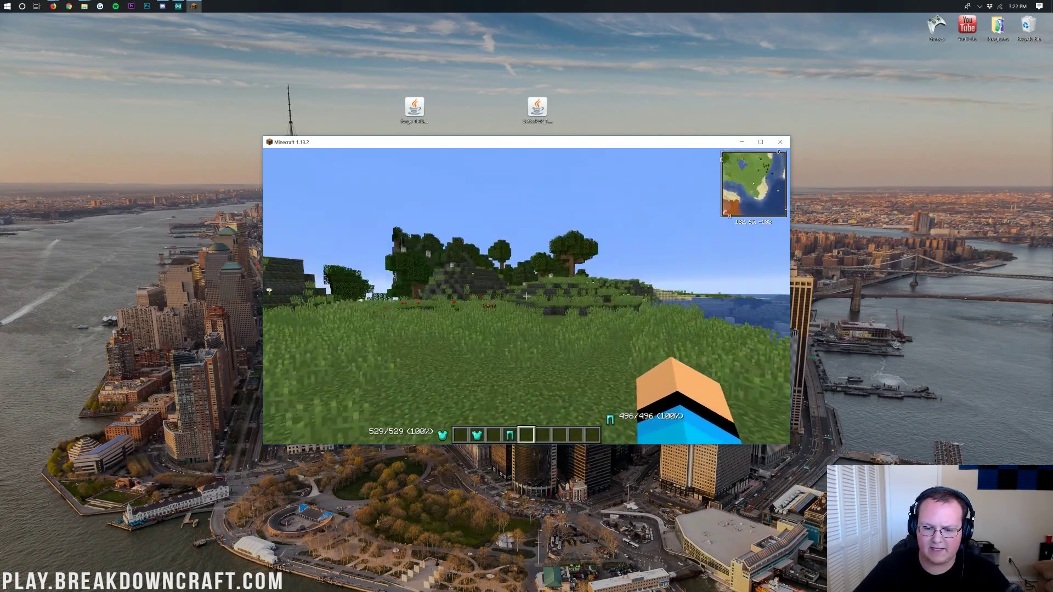
key(w)
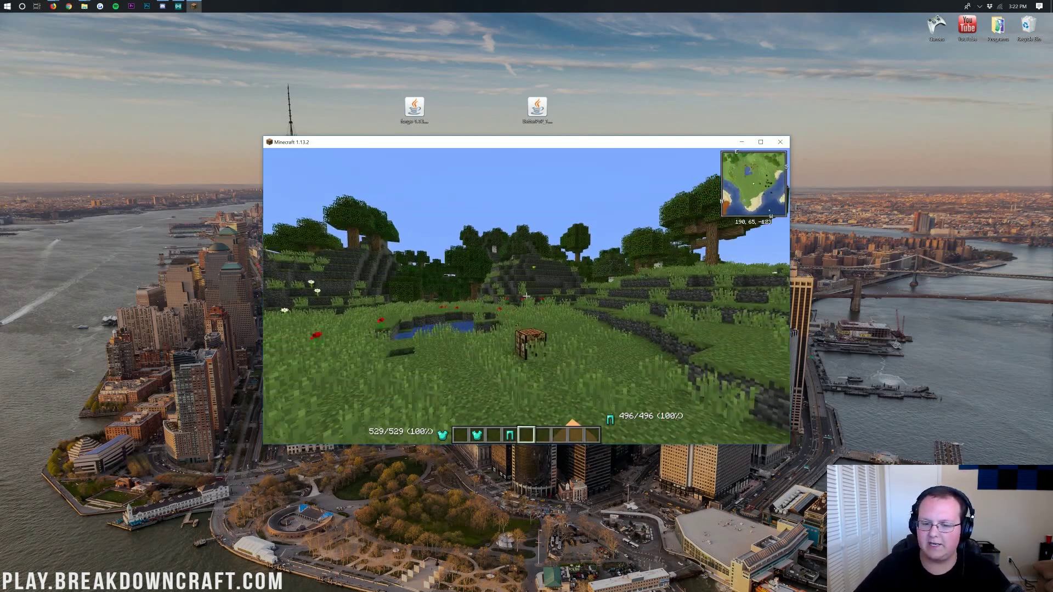
key(w)
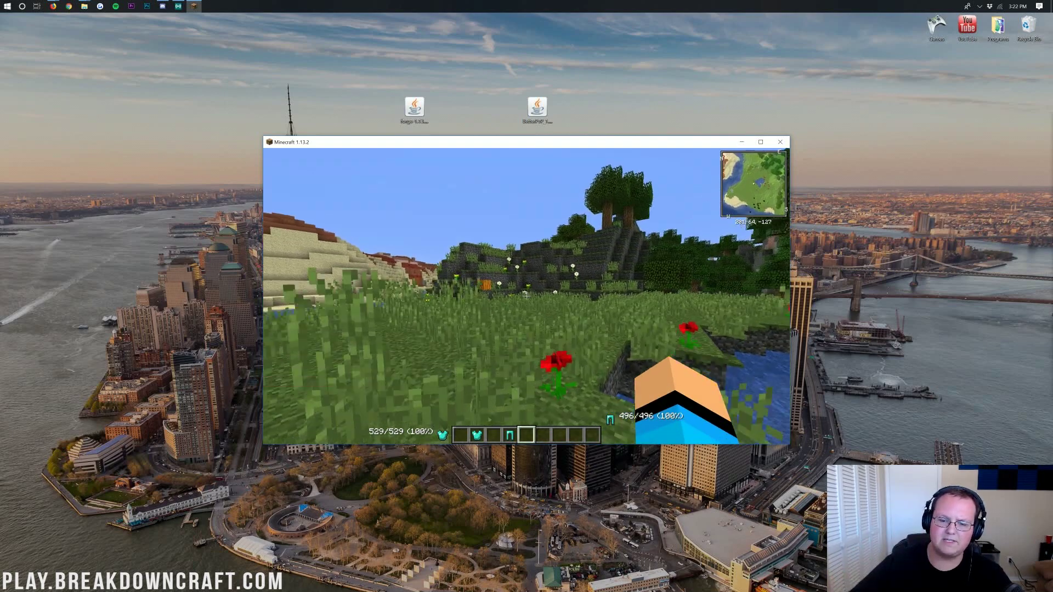
key(w)
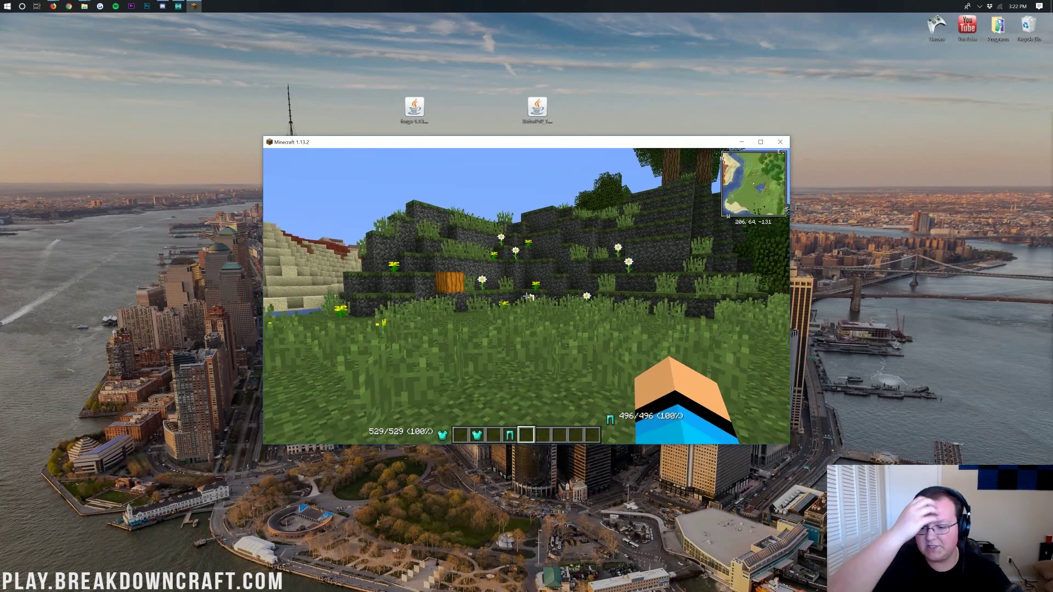